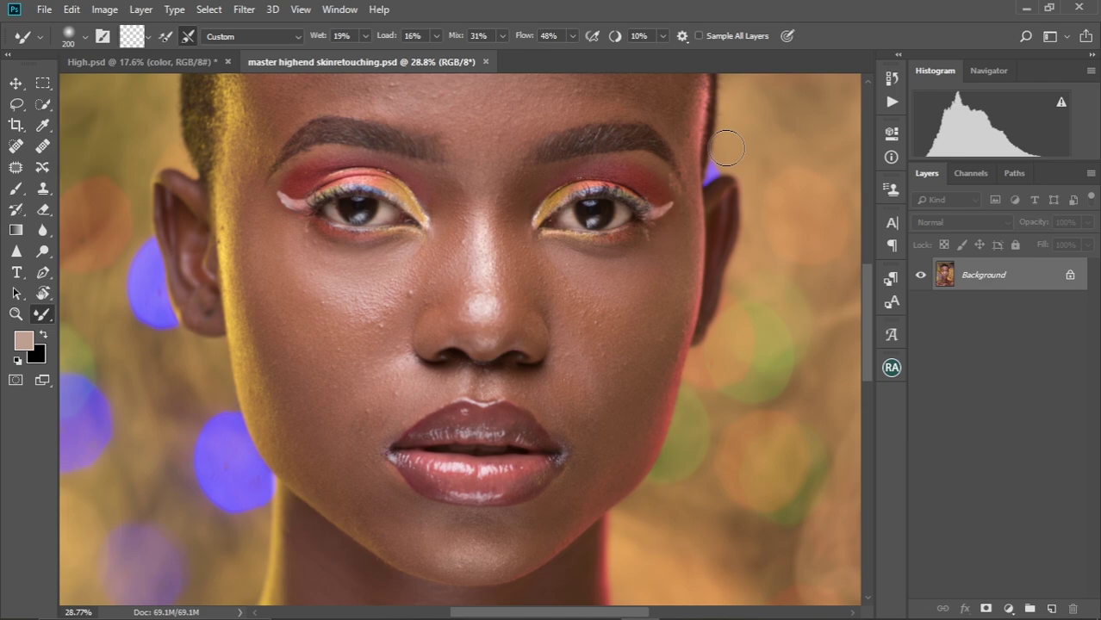
# Duplicate the Background layer twice so that two copies of the portrait sit above it.
pyautogui.hotkey('ctrl', '0')
pyautogui.scroll(4, 517, 250)
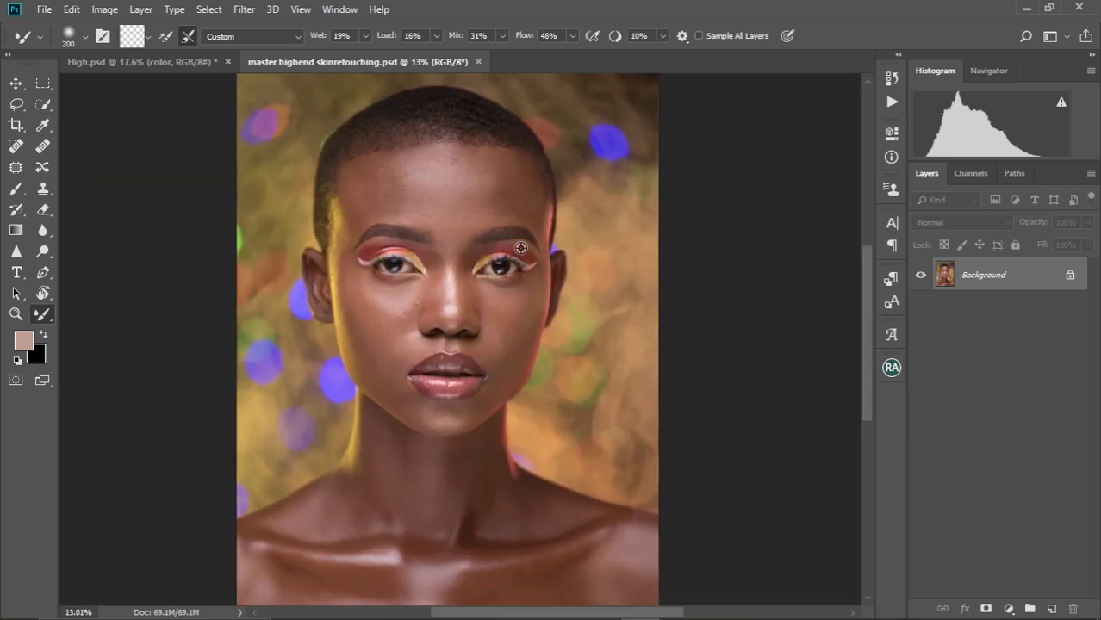
pyautogui.moveTo(510, 207); pyautogui.dragTo(569, 259)
pyautogui.scroll(-2, 561, 275)
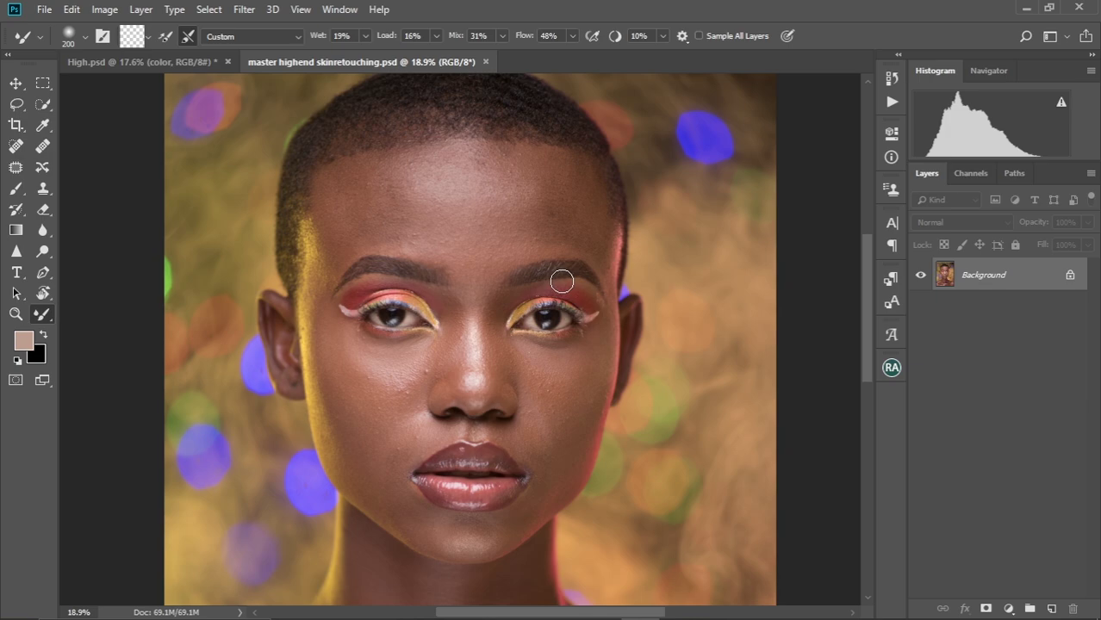
pyautogui.hotkey('ctrl', 'j')
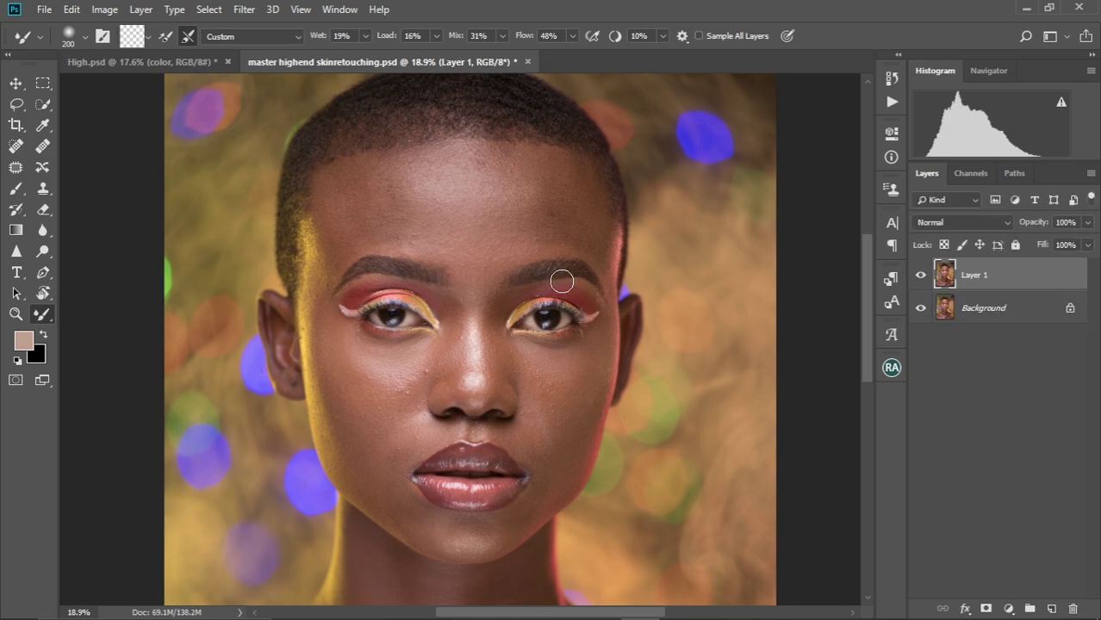
pyautogui.hotkey('ctrl', 'j')
# Rename the lower duplicate layer "color" and the upper duplicate layer "texture".
pyautogui.doubleClick(982, 309)
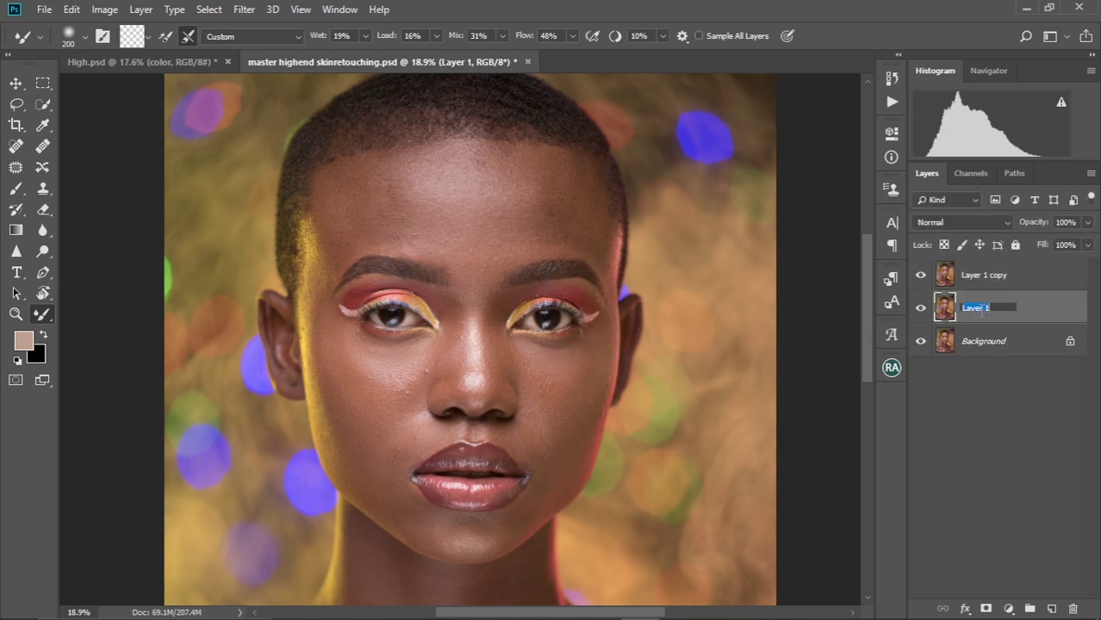
pyautogui.press('BackSpace')
pyautogui.write('color')
pyautogui.press('Return')
pyautogui.doubleClick(997, 280)
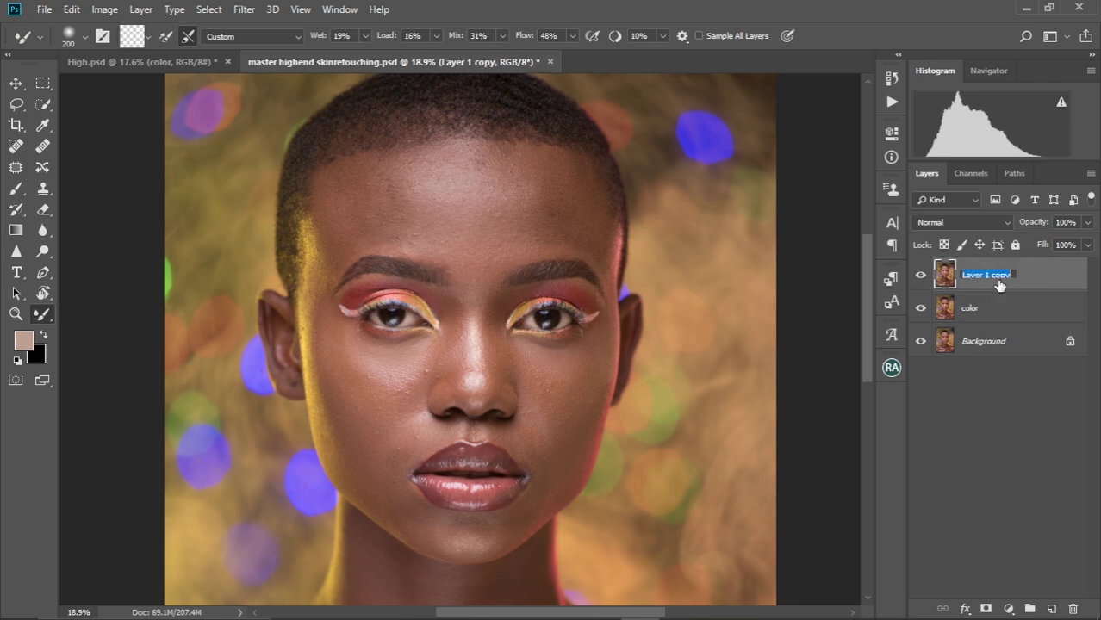
pyautogui.press('BackSpace')
pyautogui.write('texture')
pyautogui.press('Return')
# Hide the texture layer and apply a Gaussian Blur with a 4.5-pixel radius to the color layer.
pyautogui.click(1011, 312)
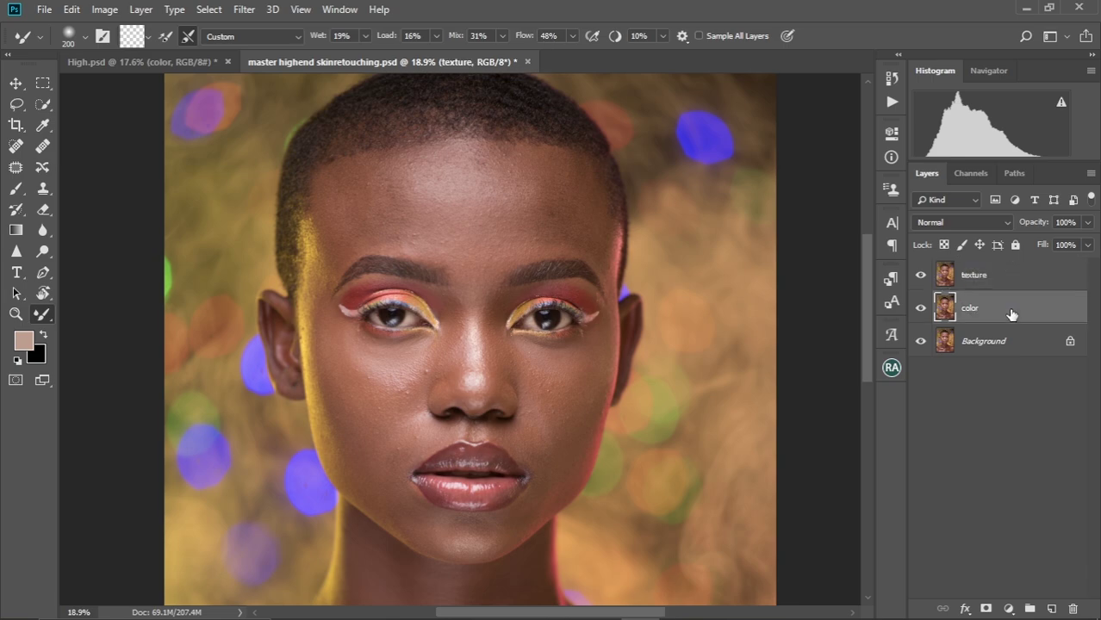
pyautogui.click(921, 276)
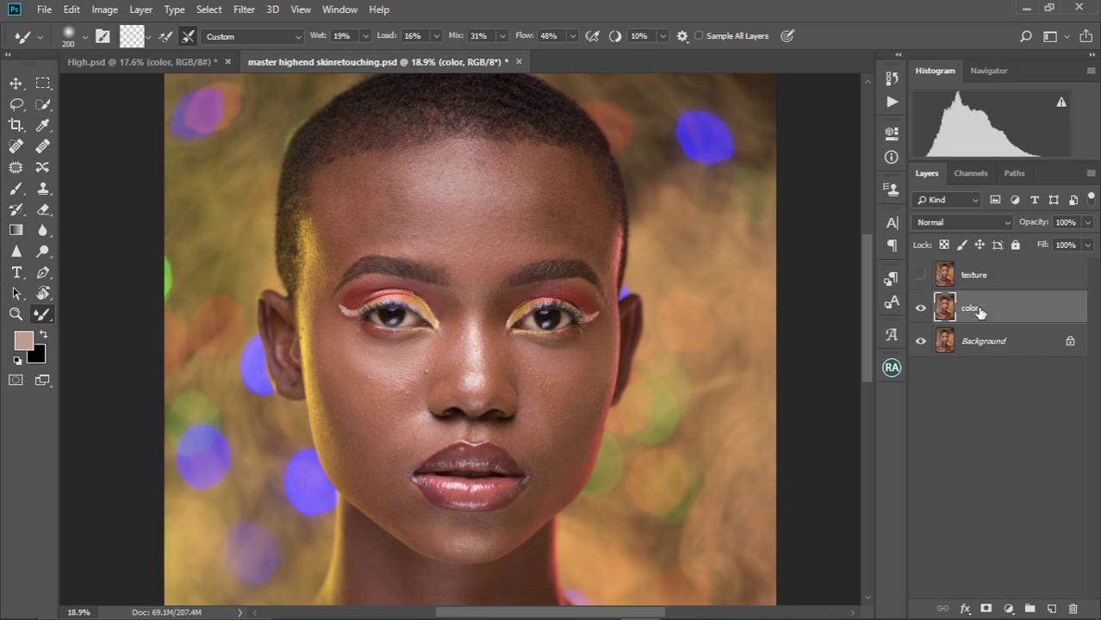
pyautogui.click(245, 12)
pyautogui.moveTo(260, 193)
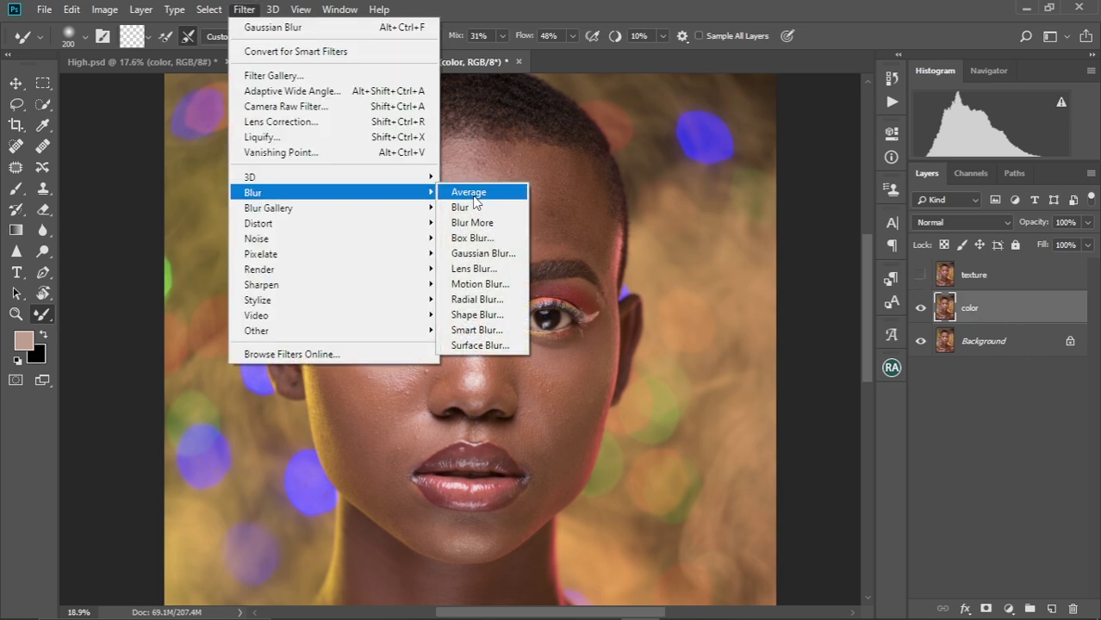
pyautogui.click(470, 253)
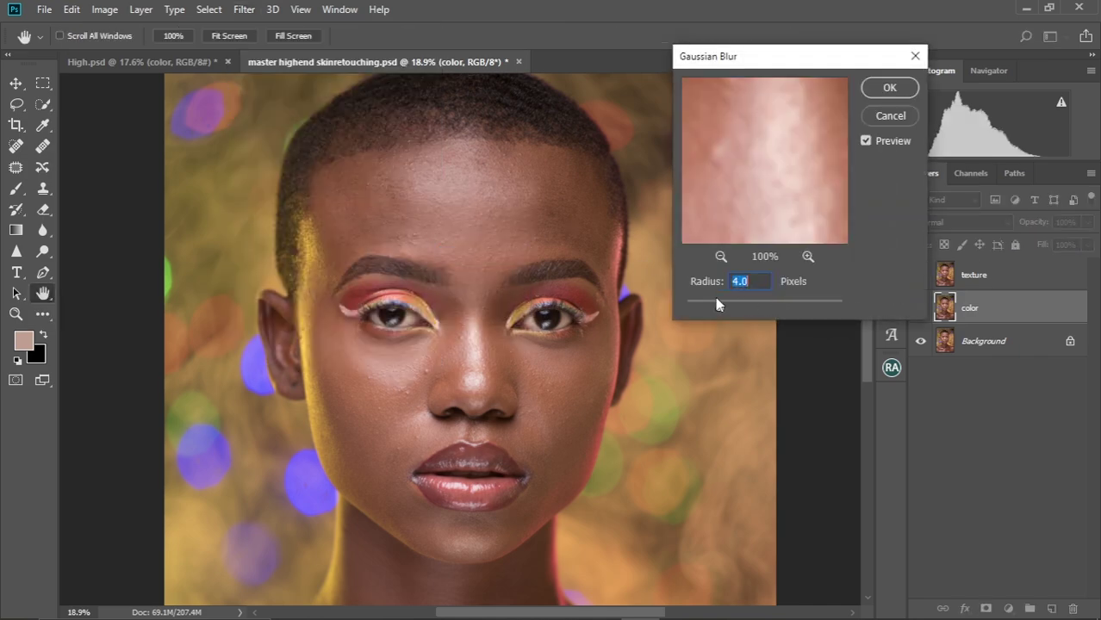
pyautogui.moveTo(716, 304); pyautogui.dragTo(722, 311)
pyautogui.moveTo(724, 308); pyautogui.dragTo(725, 308)
pyautogui.click(725, 310)
pyautogui.press('Return')
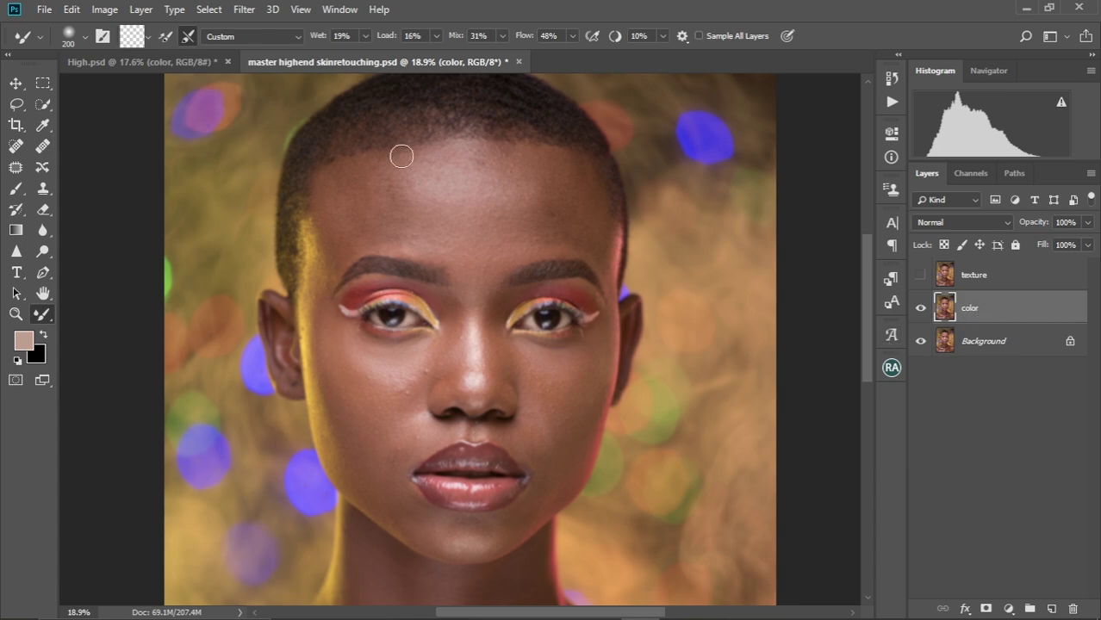
# Run Gaussian Blur on the color layer once more, keeping the radius at 4.5 pixels.
pyautogui.click(242, 9)
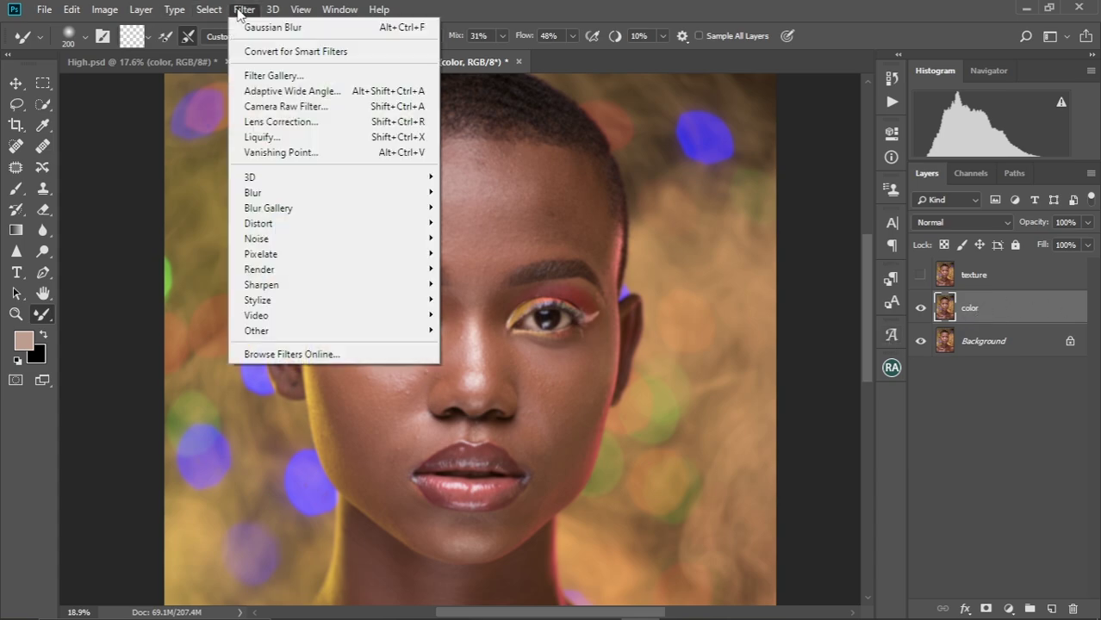
pyautogui.moveTo(275, 192)
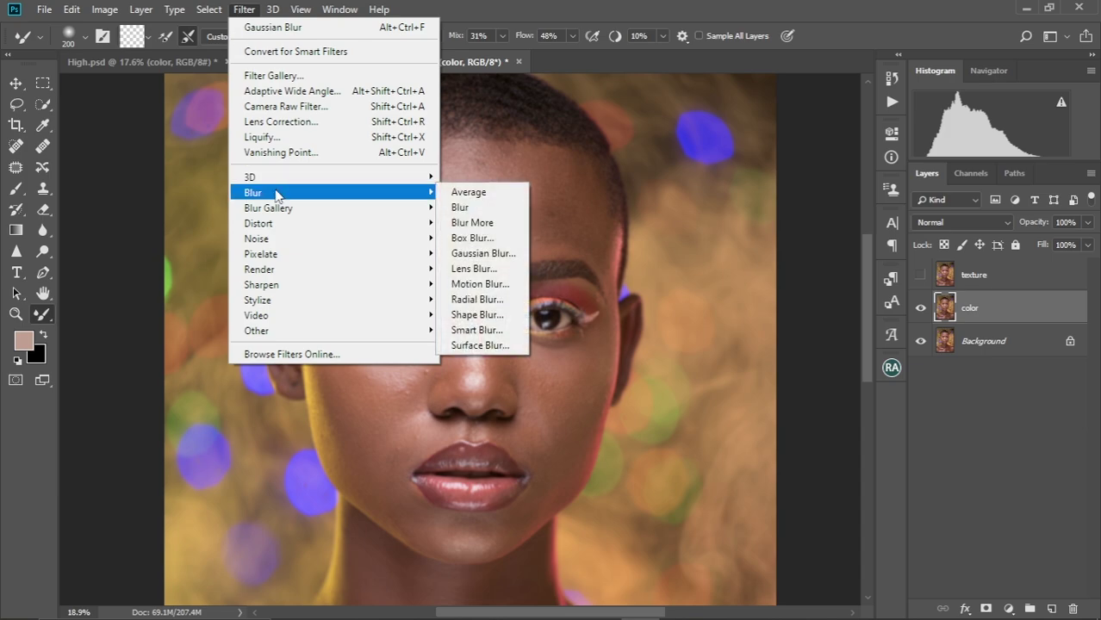
pyautogui.click(479, 253)
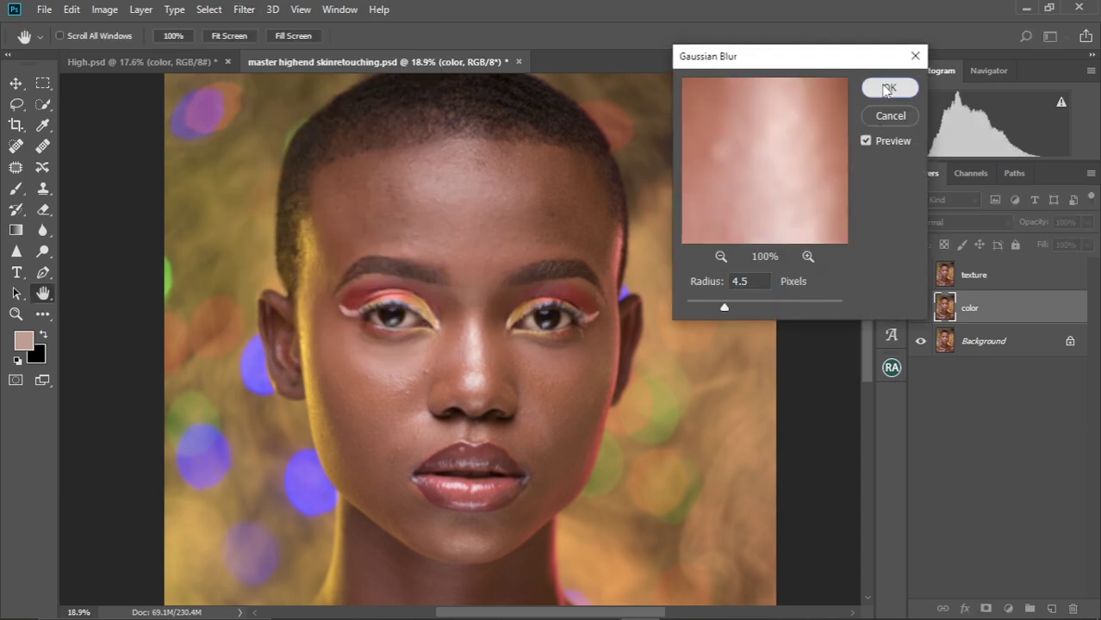
pyautogui.click(889, 87)
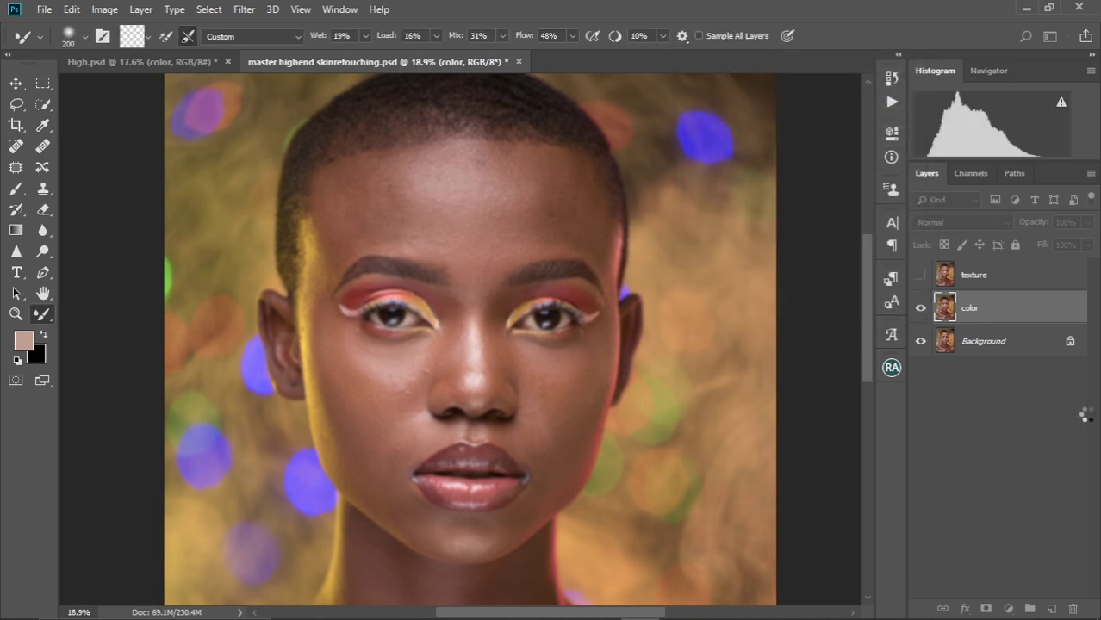
# Show the texture layer and use Apply Image on it with the color layer as source, Subtract blending, scale 2 and offset 128.
pyautogui.click(990, 277)
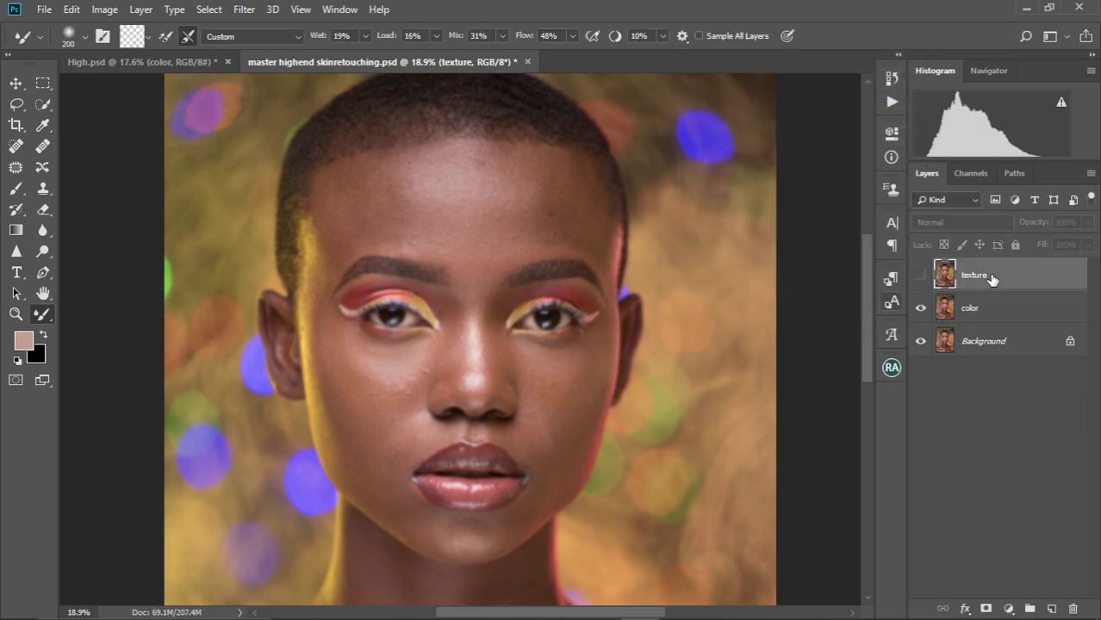
pyautogui.click(921, 275)
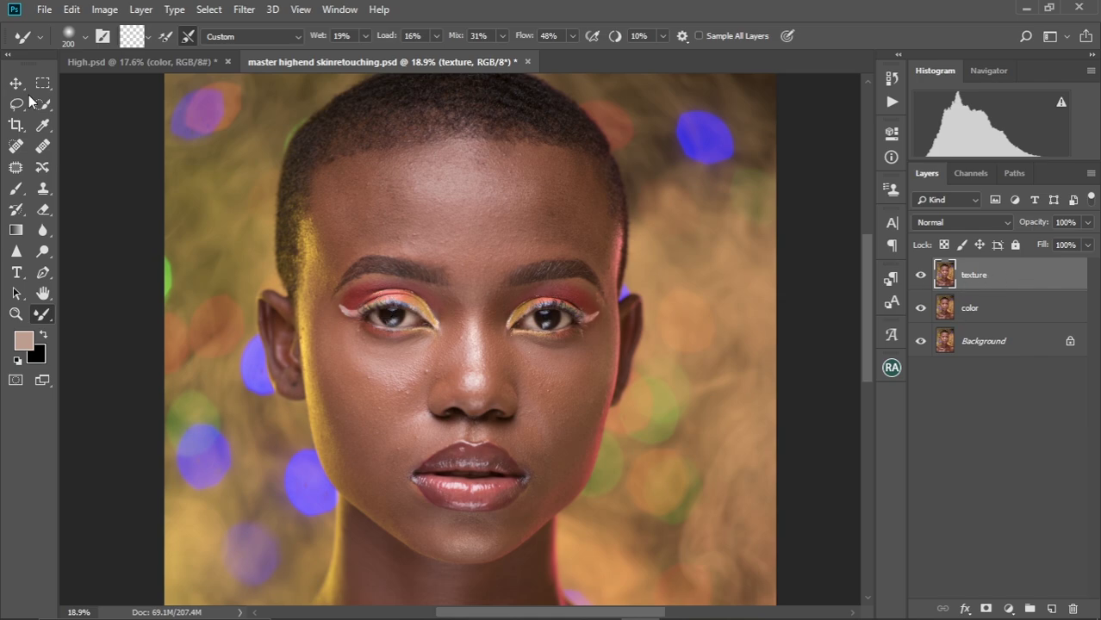
pyautogui.click(104, 10)
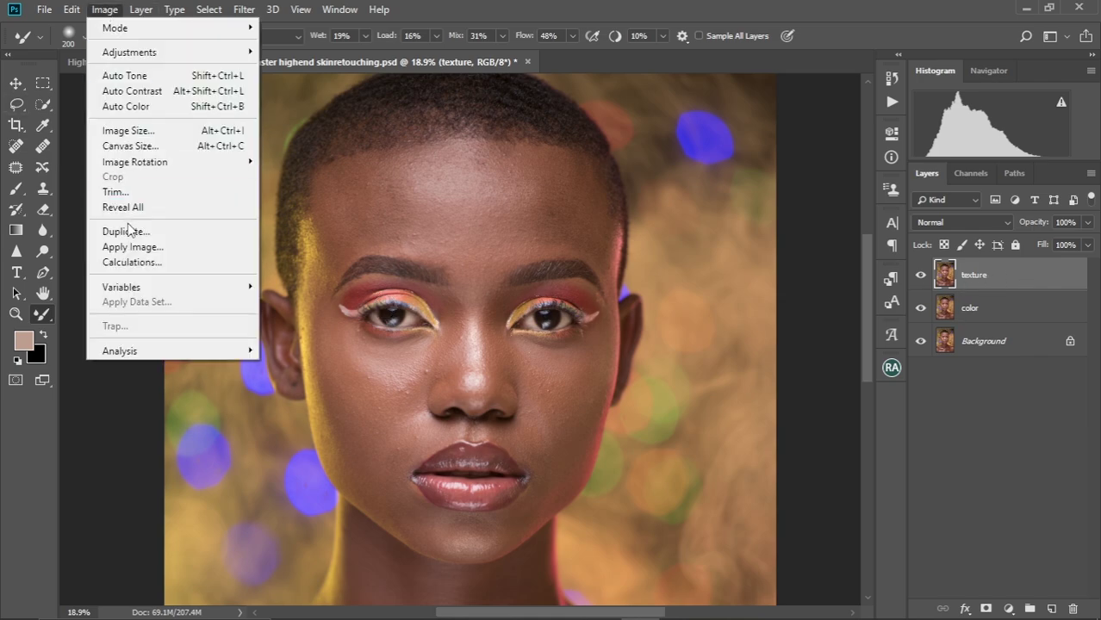
pyautogui.click(137, 247)
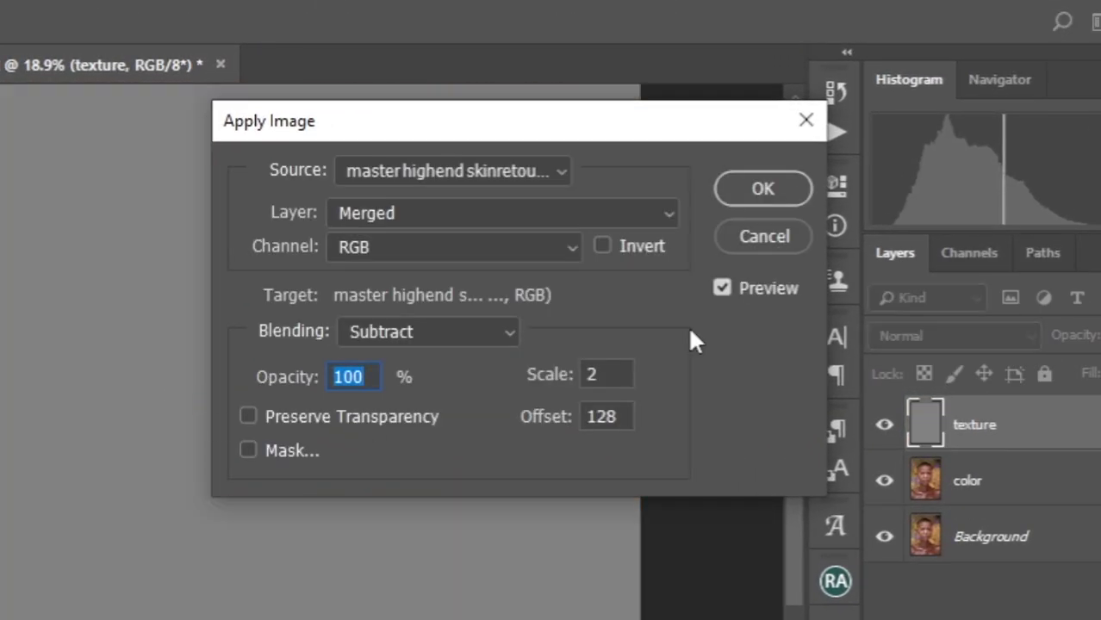
pyautogui.click(657, 215)
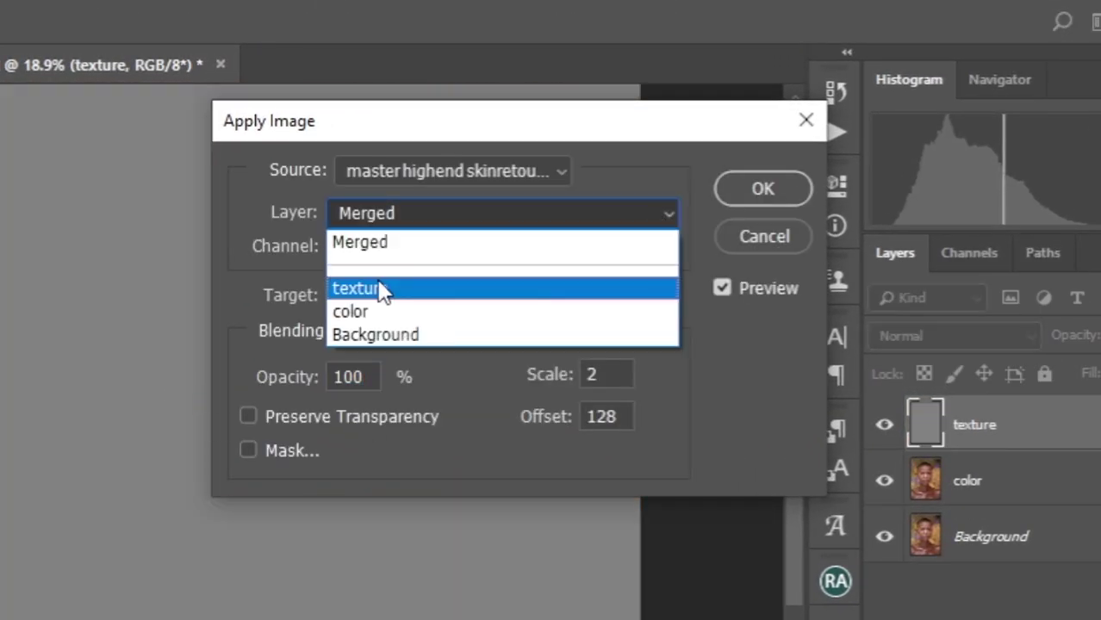
pyautogui.click(391, 315)
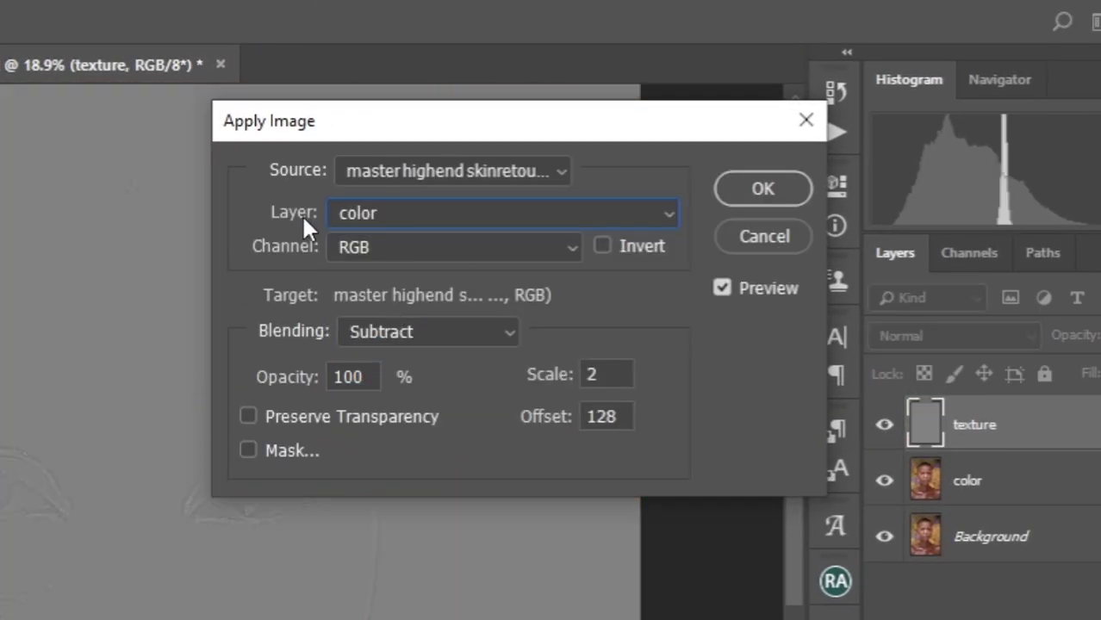
pyautogui.click(647, 218)
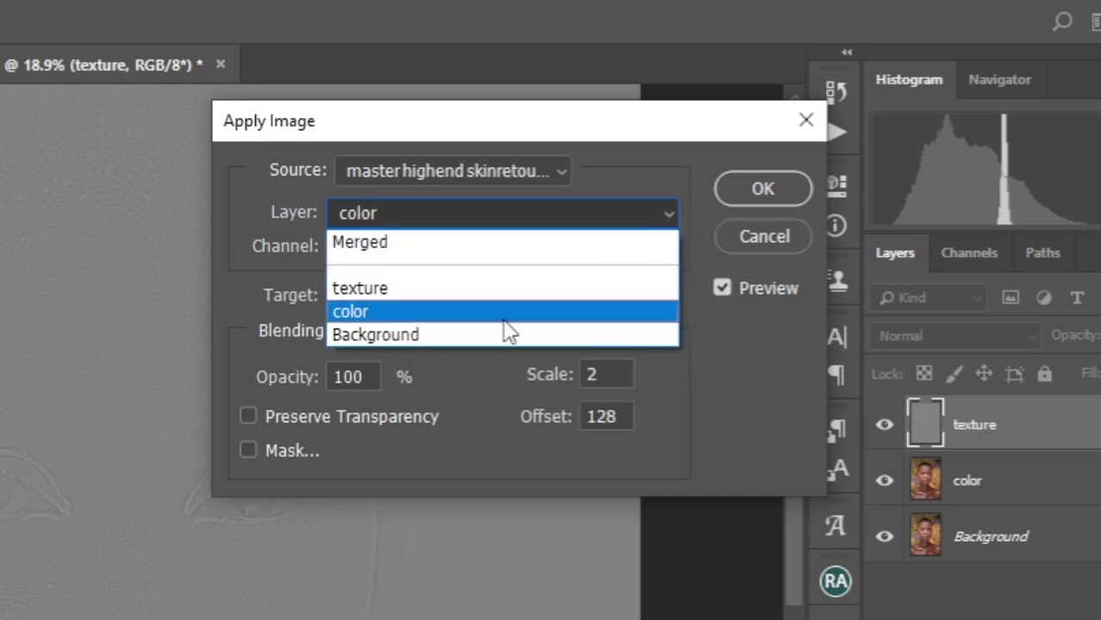
pyautogui.click(450, 310)
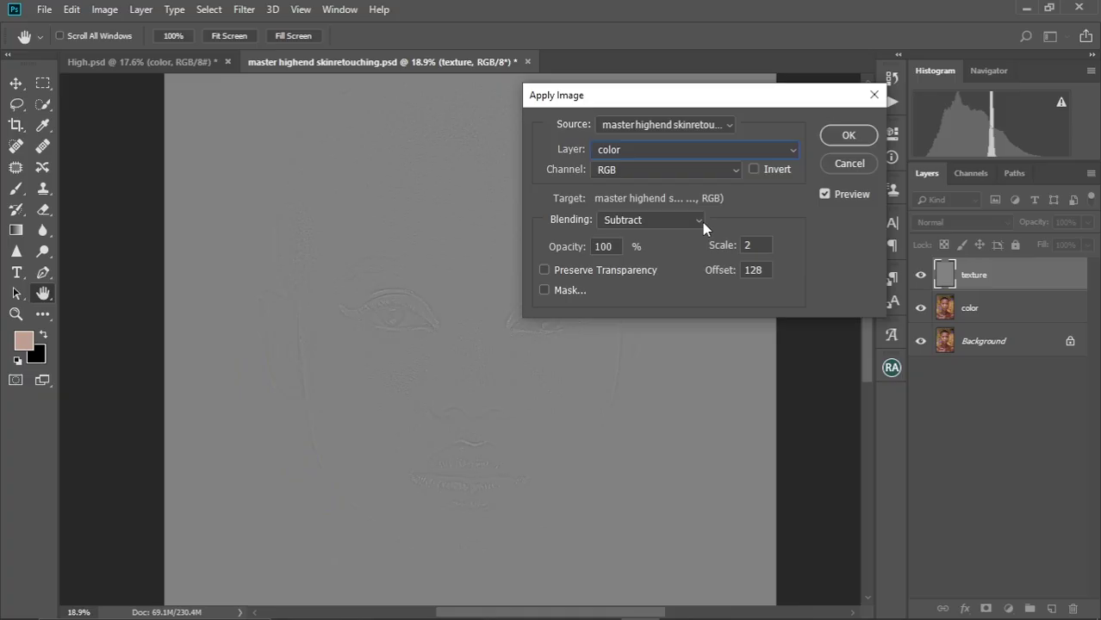
pyautogui.click(344, 335)
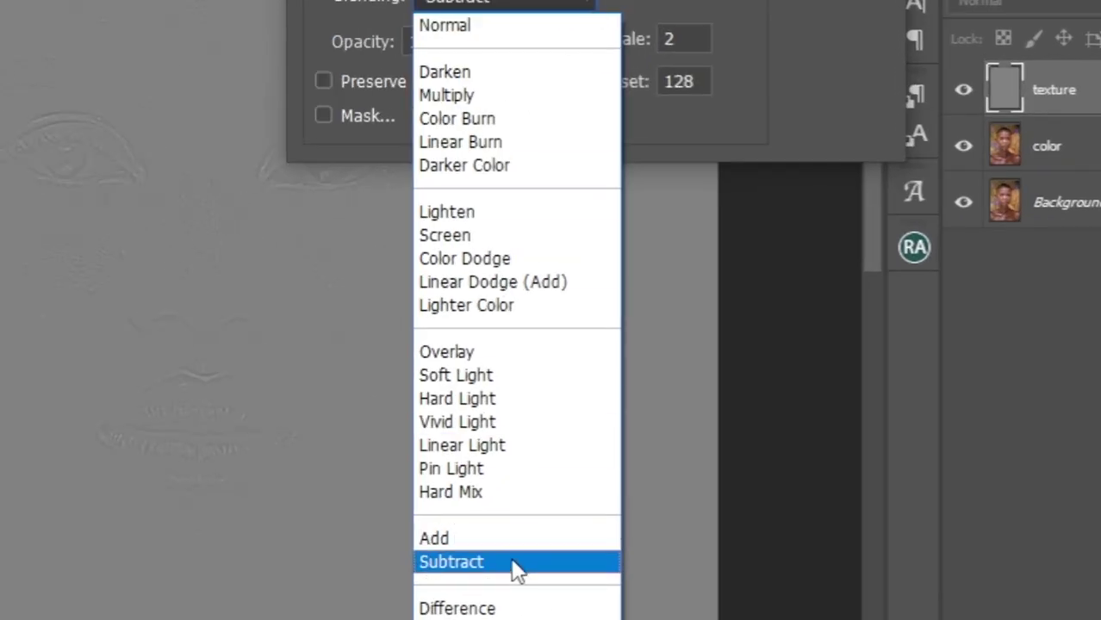
pyautogui.click(516, 562)
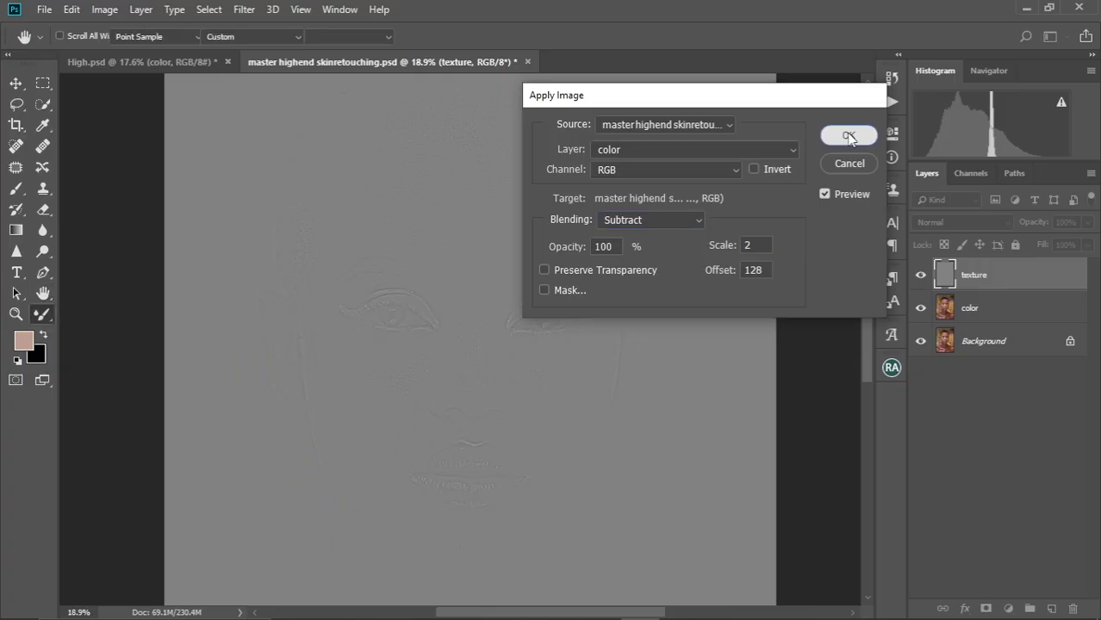
pyautogui.click(763, 189)
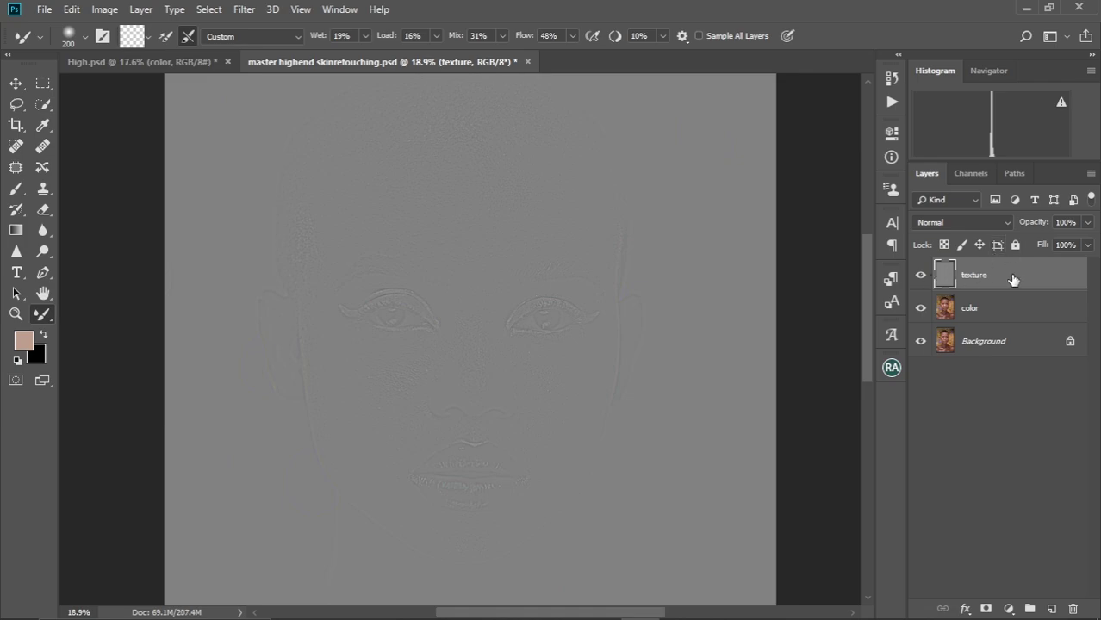
# Set the texture layer's blending mode to Linear Light and check the whole portrait.
pyautogui.click(995, 221)
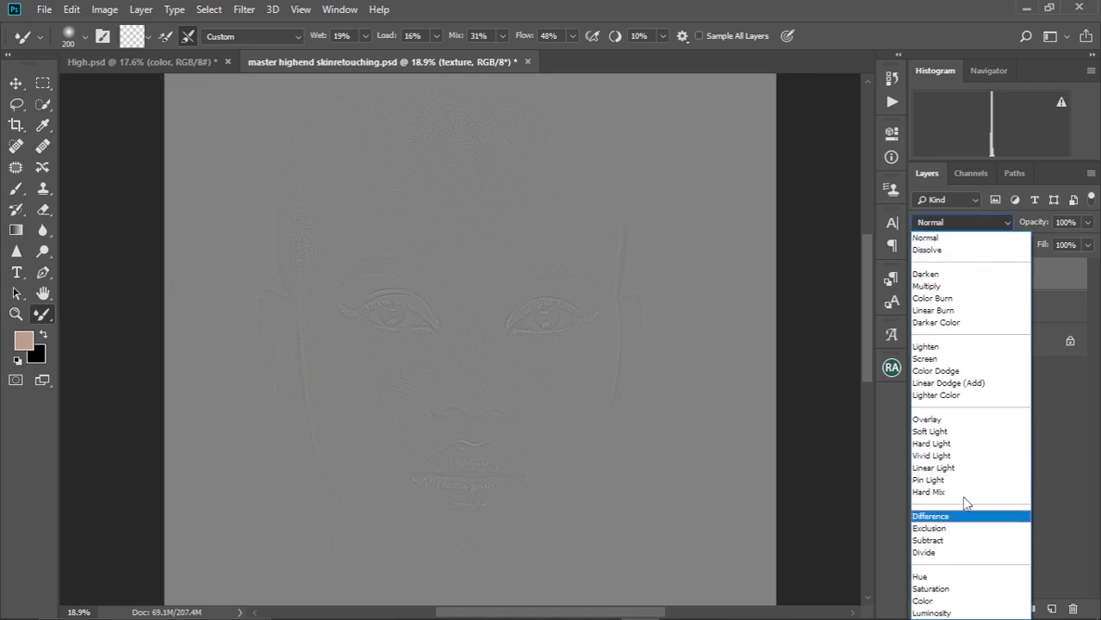
pyautogui.click(963, 470)
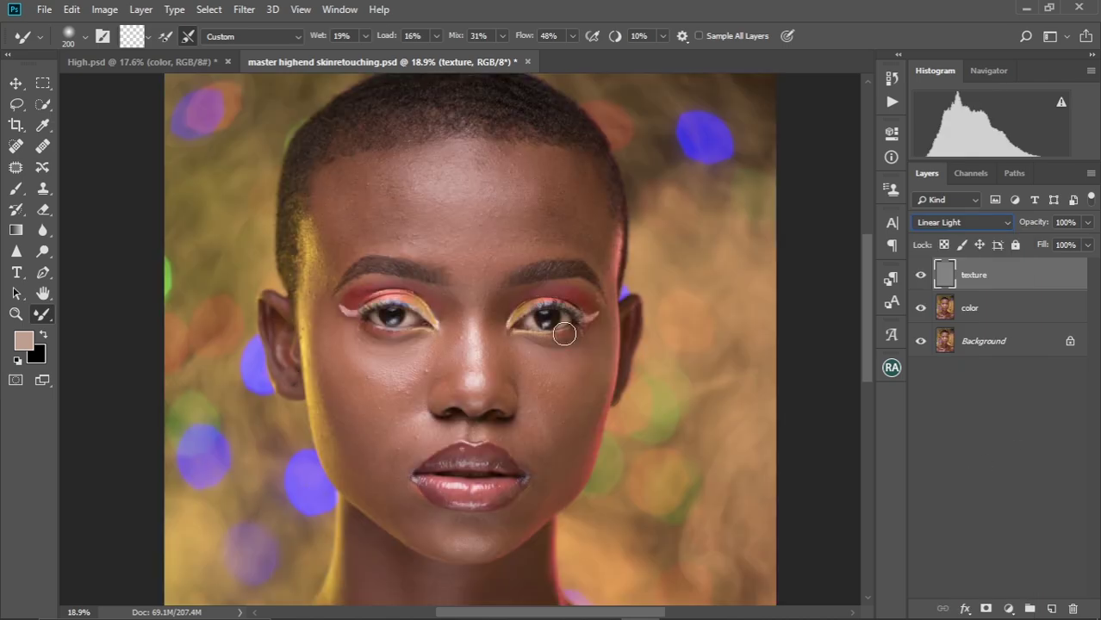
pyautogui.press('alt')
pyautogui.scroll(-3, 442, 328)
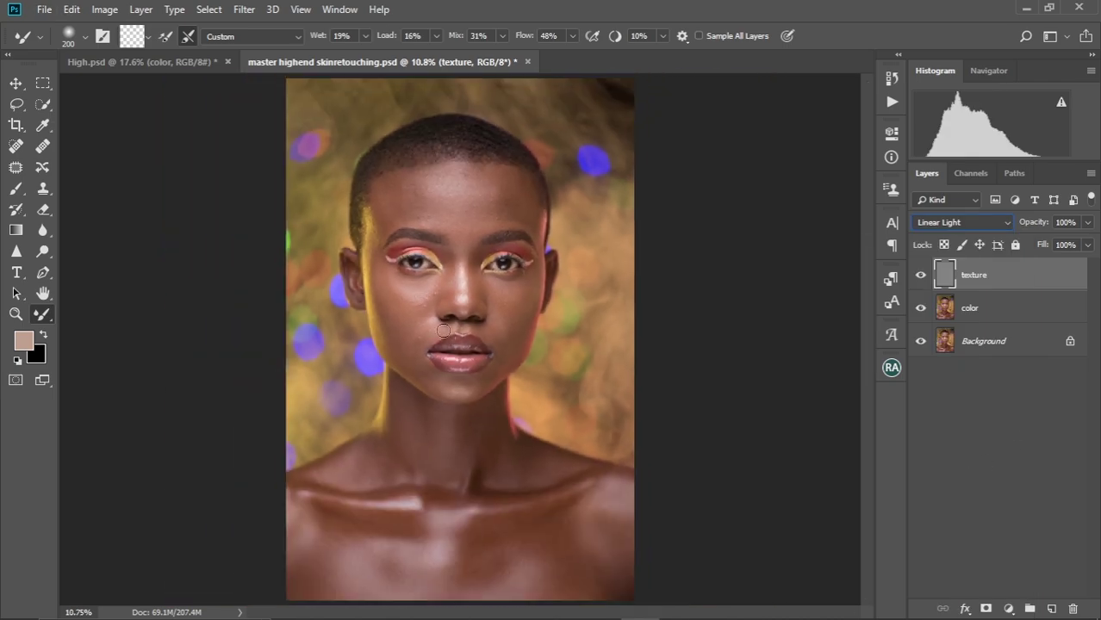
pyautogui.scroll(1, 441, 329)
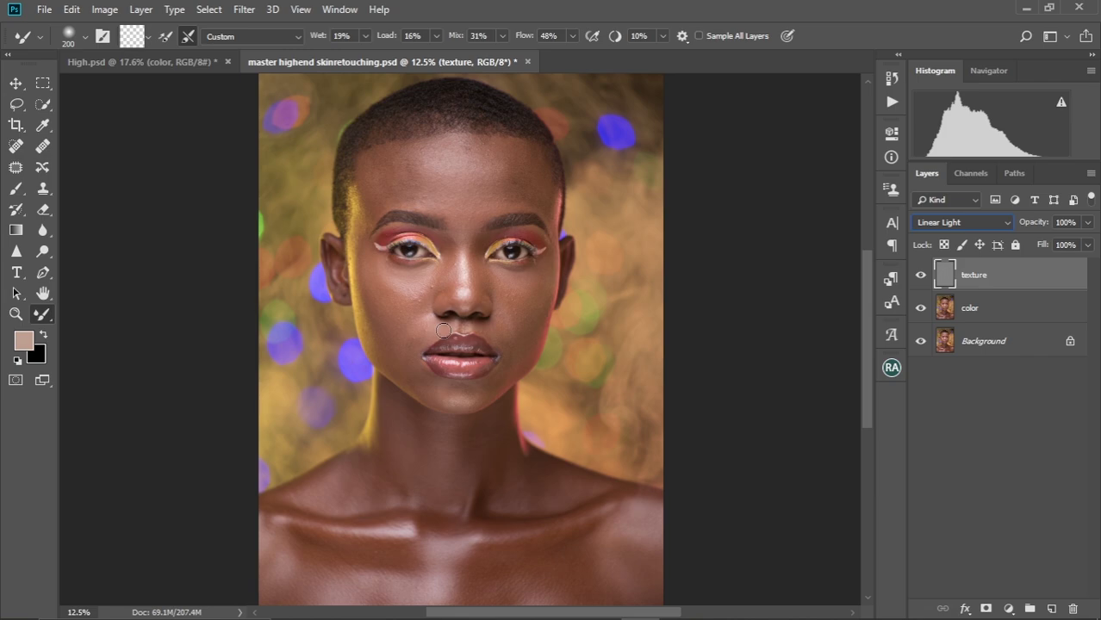
# Group the color and texture layers and name the group "fs".
pyautogui.click(967, 310)
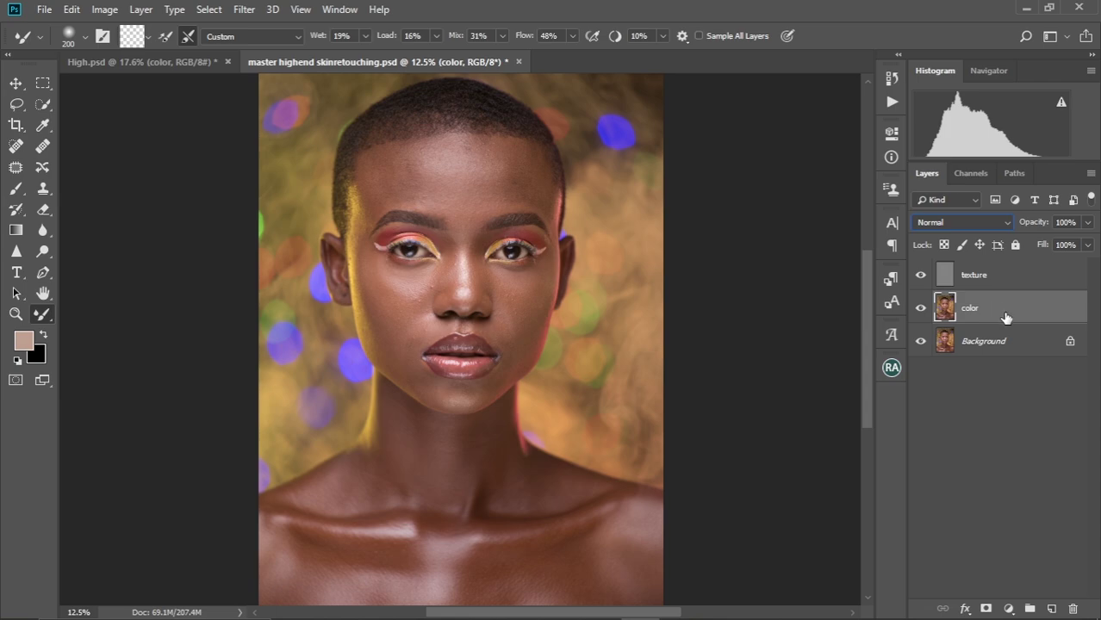
pyautogui.keyDown('shift'); pyautogui.click(1003, 277); pyautogui.keyUp('shift')
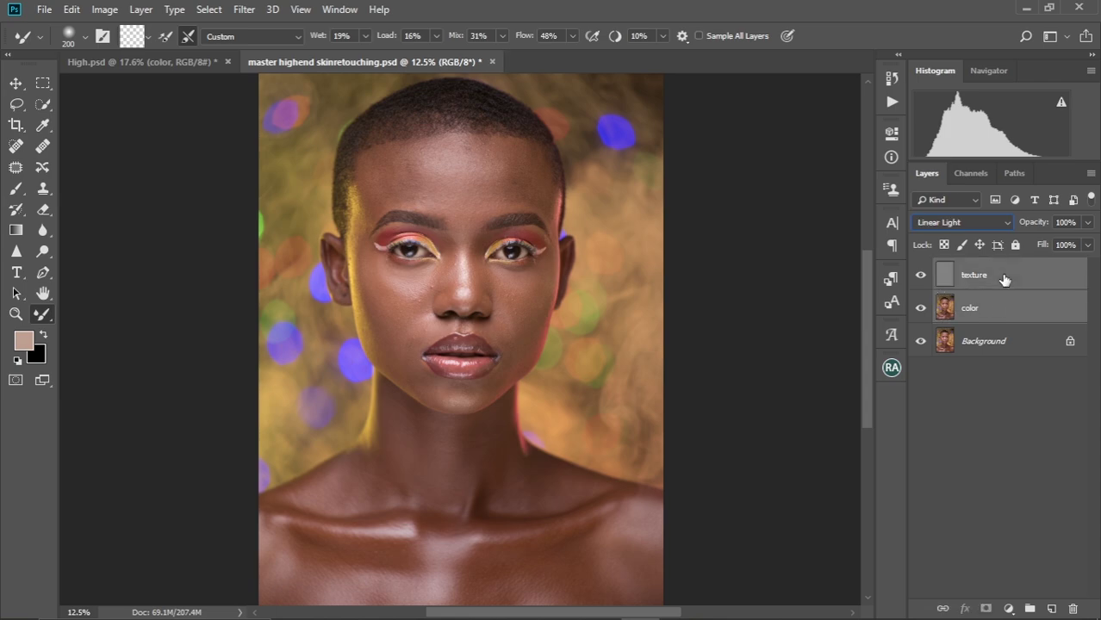
pyautogui.hotkey('ctrl', 'g')
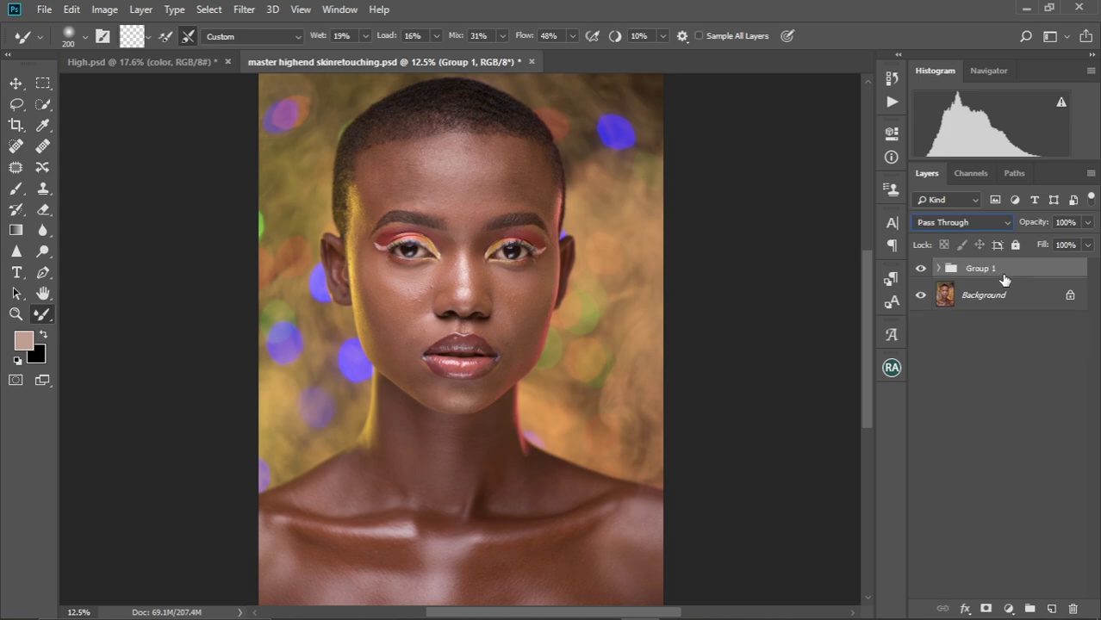
pyautogui.doubleClick(980, 268)
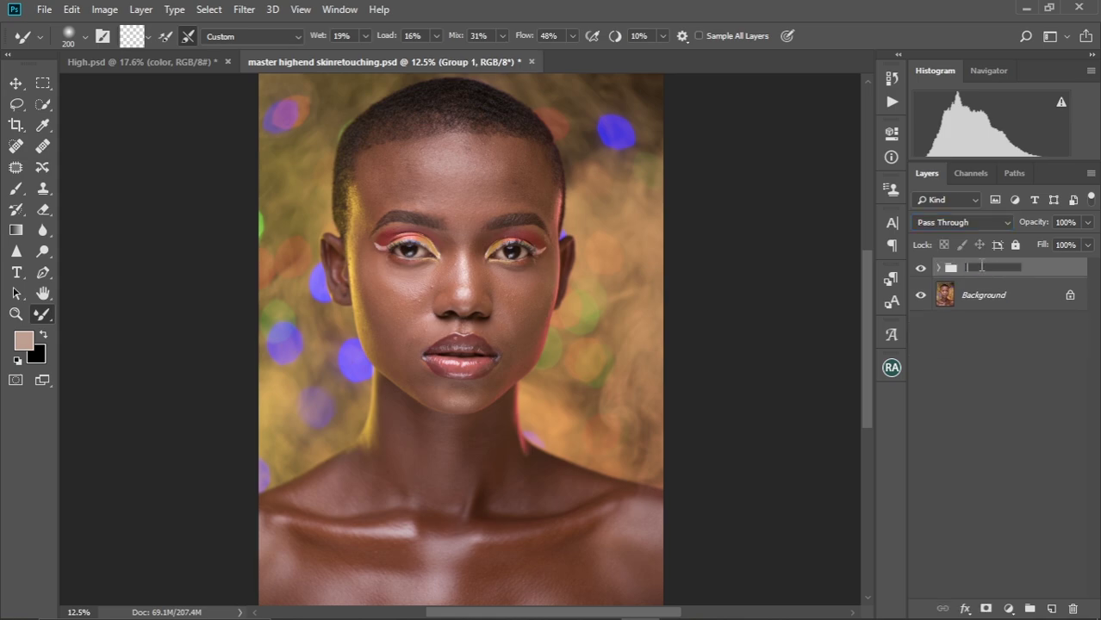
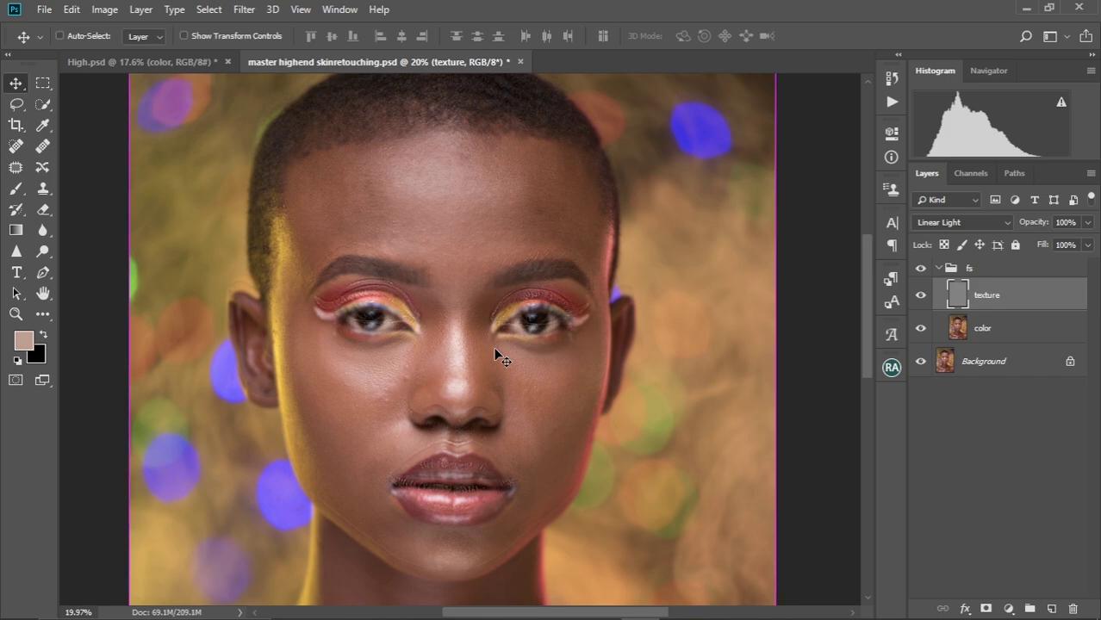
# Select the color layer in the fs group and try shifting it slightly against the texture layer.
pyautogui.click(1006, 336)
pyautogui.moveTo(464, 359); pyautogui.dragTo(484, 338)
pyautogui.scroll(2, 484, 340)
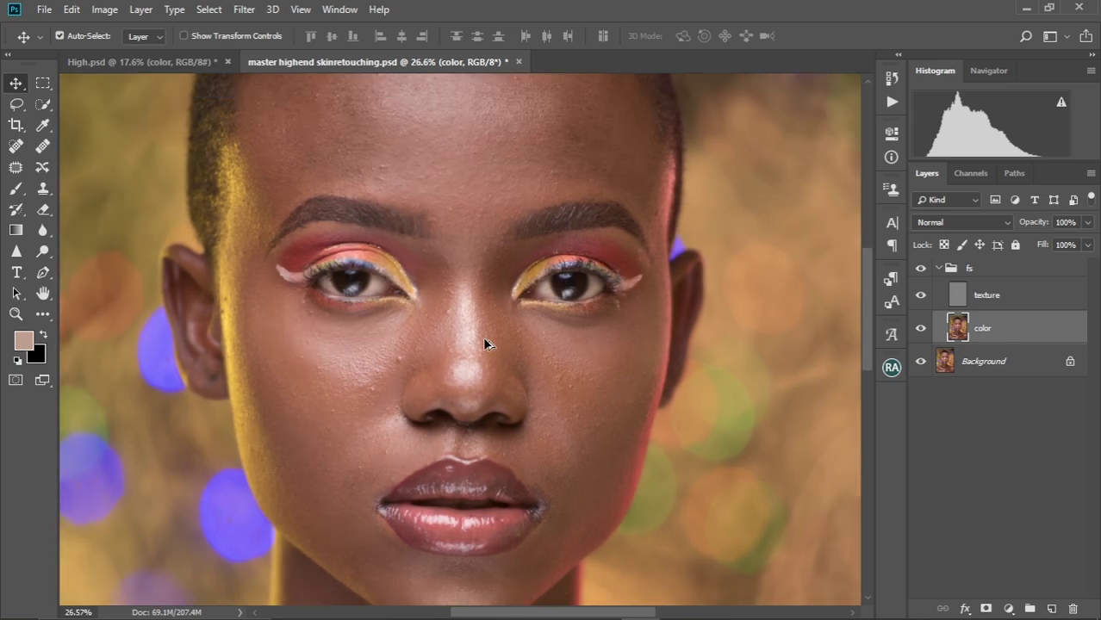
# Switch to the Mixer Brush with a 400 px Soft Round tip at 0% hardness.
pyautogui.click(45, 315)
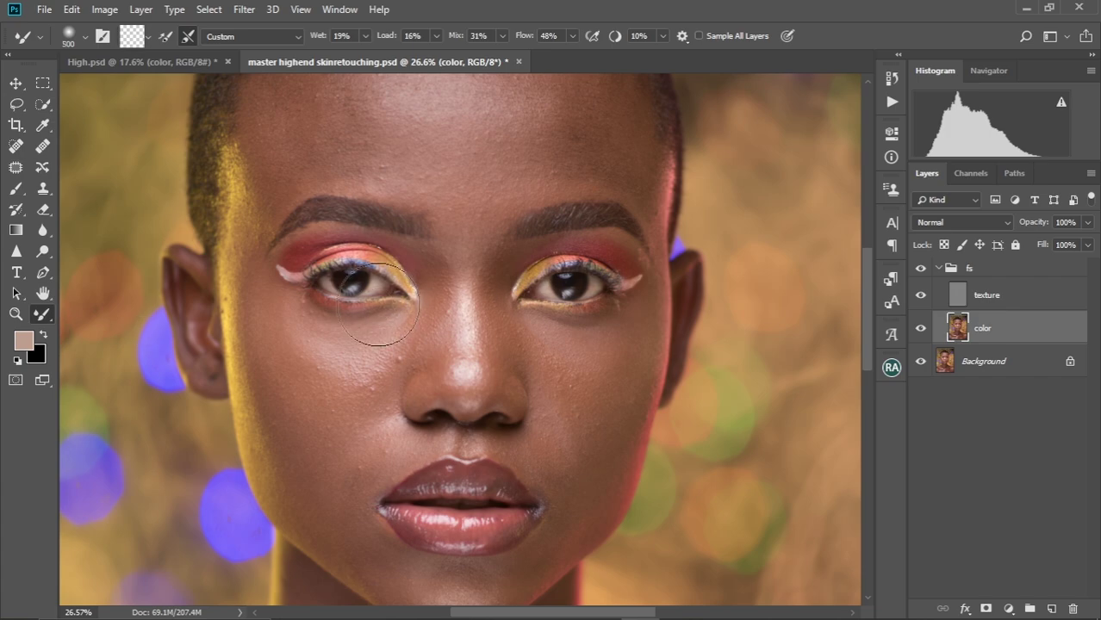
pyautogui.scroll(-2, 368, 320)
pyautogui.click(73, 35)
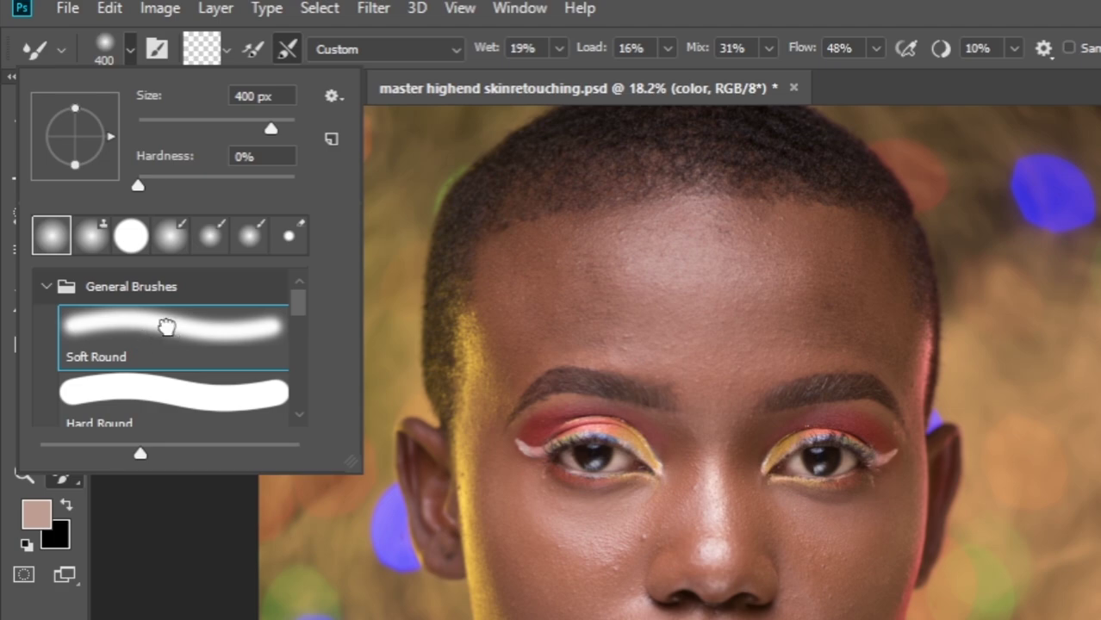
# Clean the Mixer Brush so it carries no paint, and use the Custom blending combination.
pyautogui.click(226, 49)
pyautogui.click(227, 49)
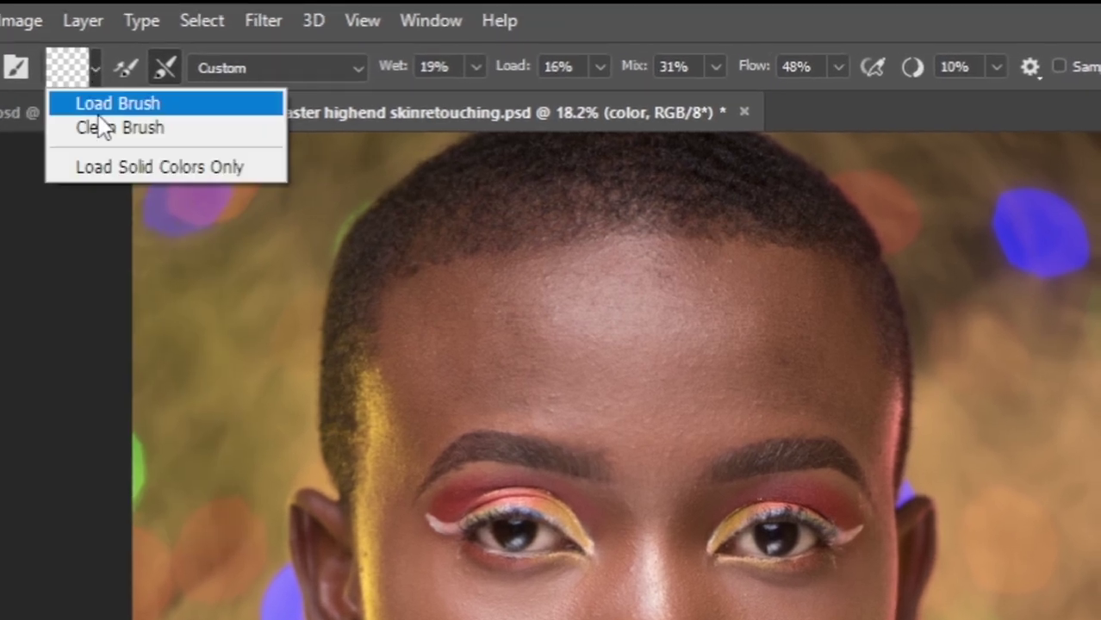
pyautogui.click(118, 129)
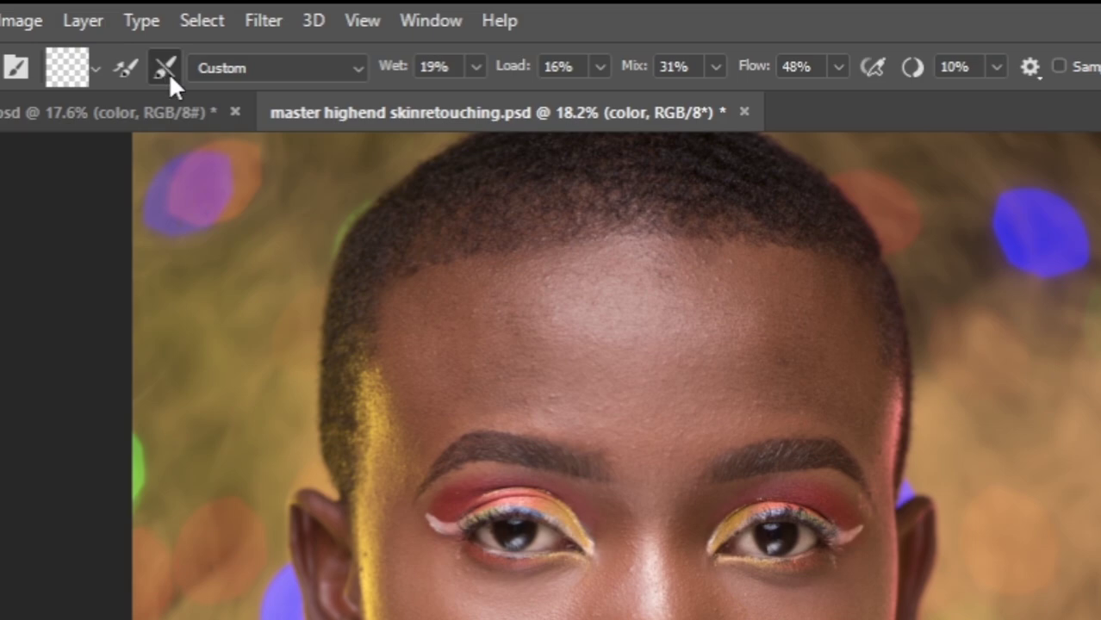
pyautogui.click(347, 66)
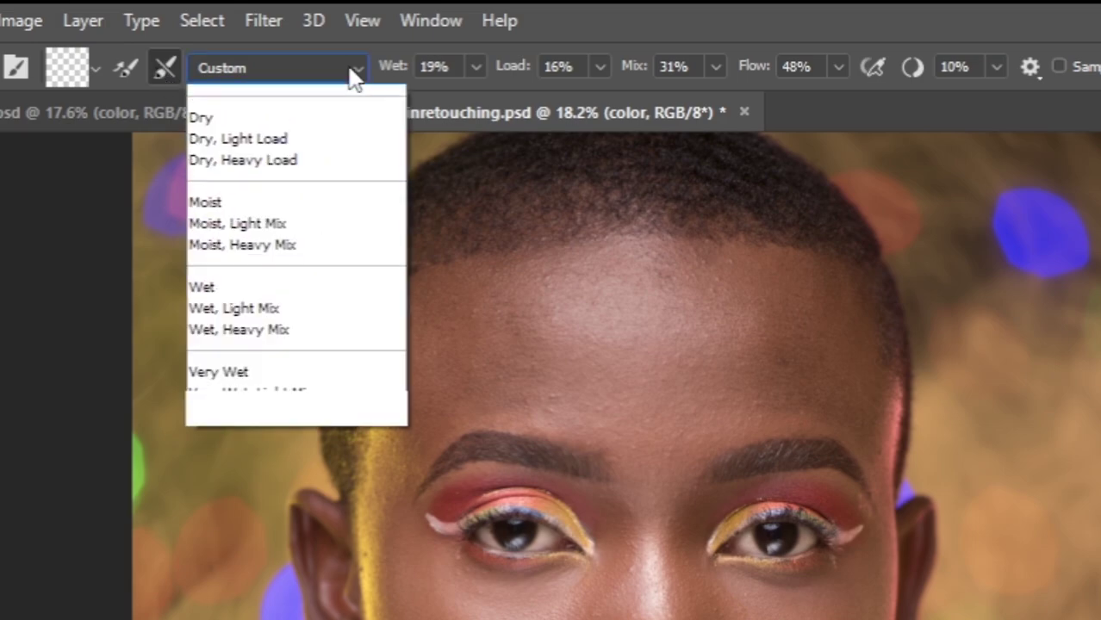
pyautogui.click(301, 99)
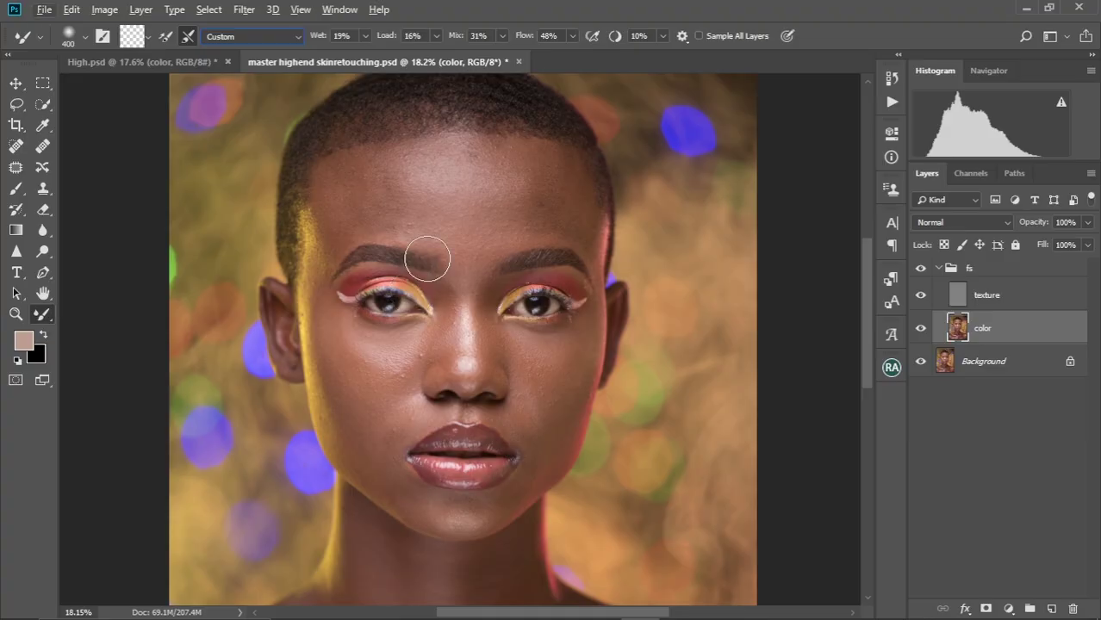
pyautogui.click(15, 83)
pyautogui.press('b')
pyautogui.scroll(2, 454, 250)
pyautogui.scroll(1, 438, 252)
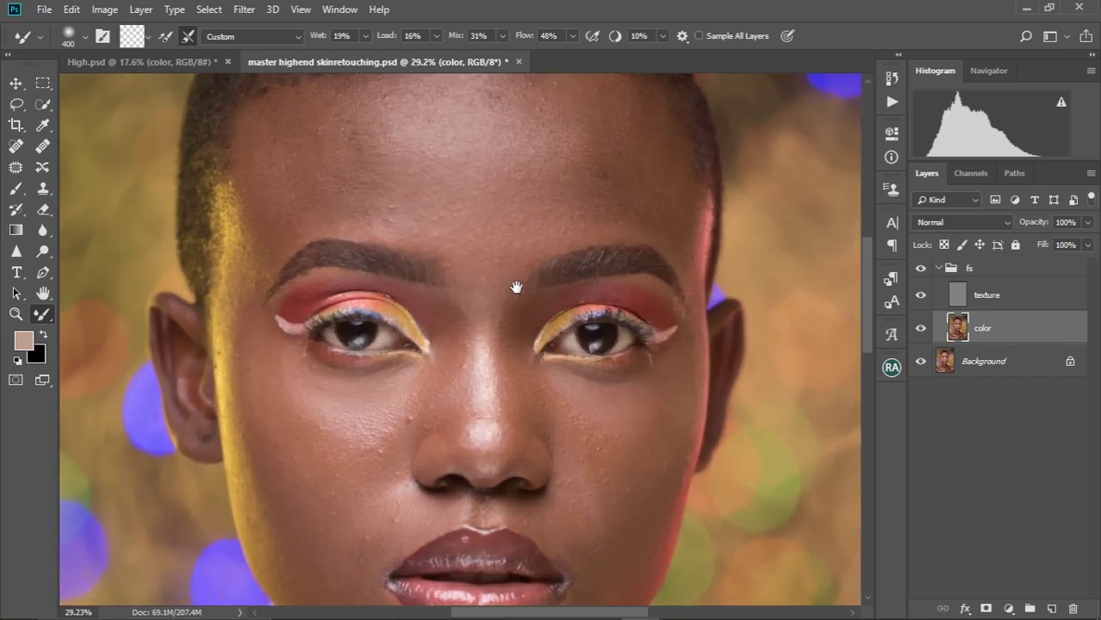
pyautogui.scroll(-2, 513, 335)
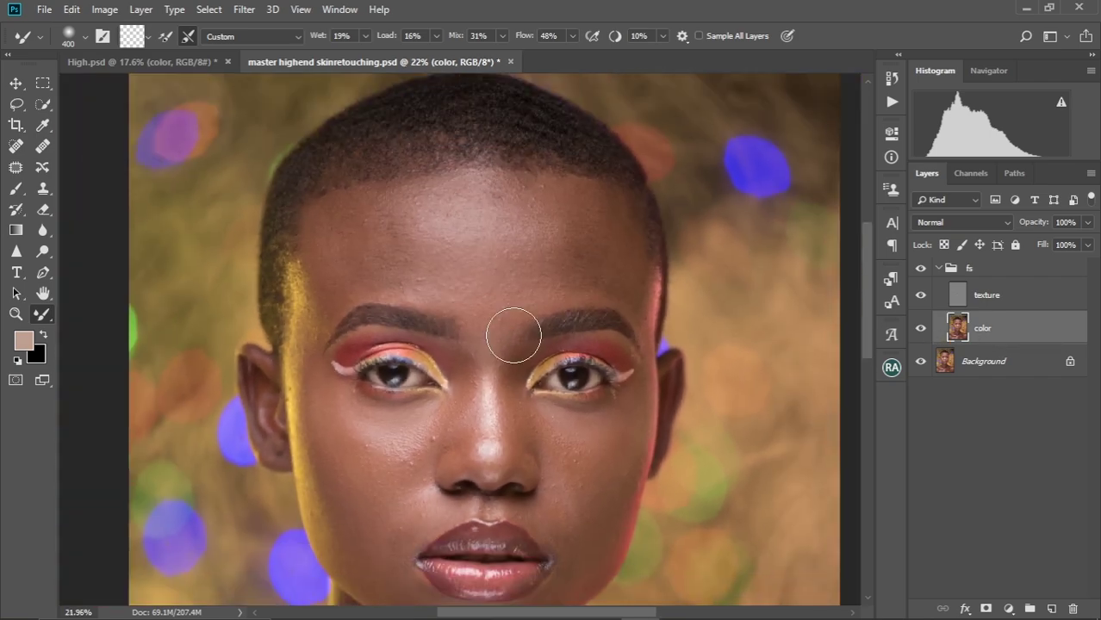
# Blend the skin tones beside the yellow-lit temple on the color layer, reducing the Mixer Brush to 200 px.
pyautogui.press('[')
pyautogui.press('[')
pyautogui.press(']')
pyautogui.press(']')
pyautogui.scroll(3, 371, 233)
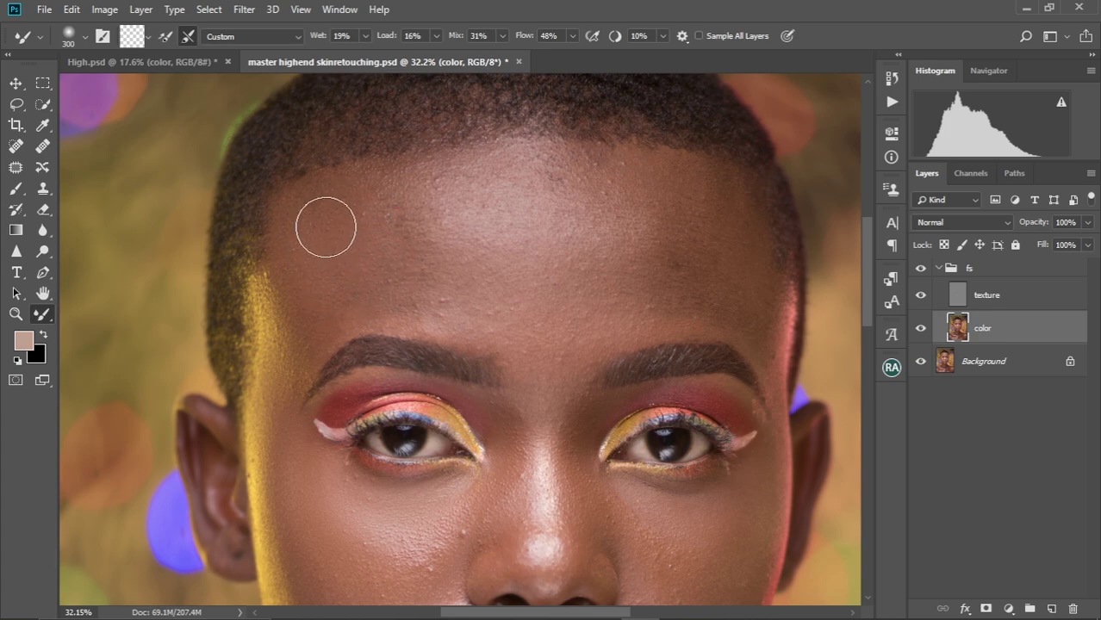
pyautogui.press('[')
pyautogui.press('[')
pyautogui.press('[')
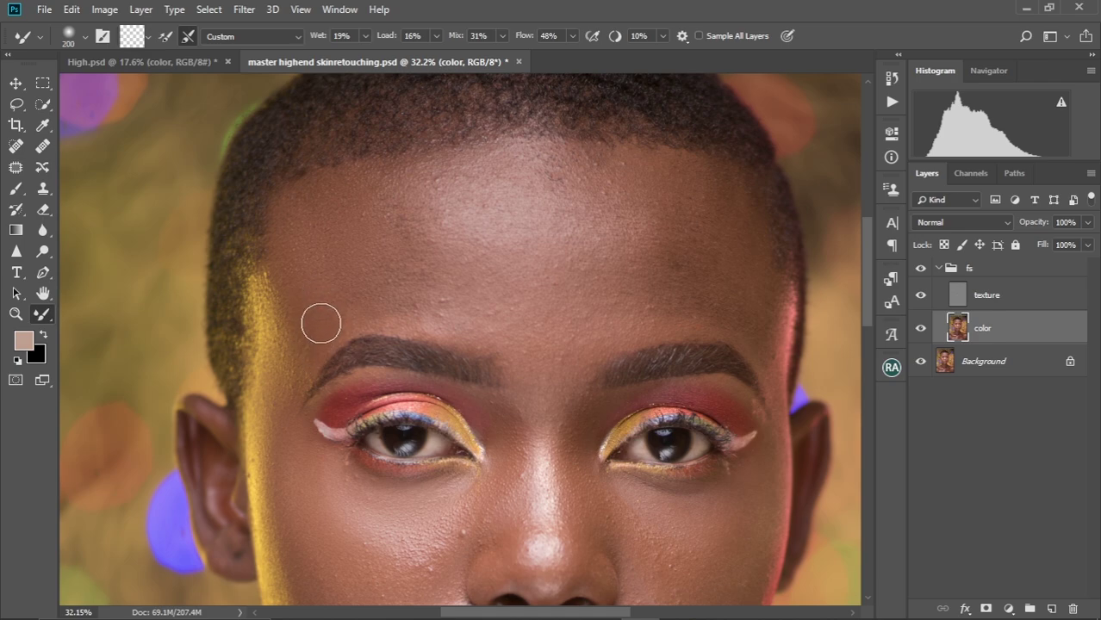
# Smooth the tonal transitions on the yellow-lit side of the forehead with the Mixer Brush at 300 to 400 px.
pyautogui.press(']')
pyautogui.press(']')
pyautogui.press(']')
pyautogui.moveTo(451, 259)
pyautogui.mouseDown()
pyautogui.moveTo(496, 209)
pyautogui.moveTo(505, 241)
pyautogui.mouseUp()
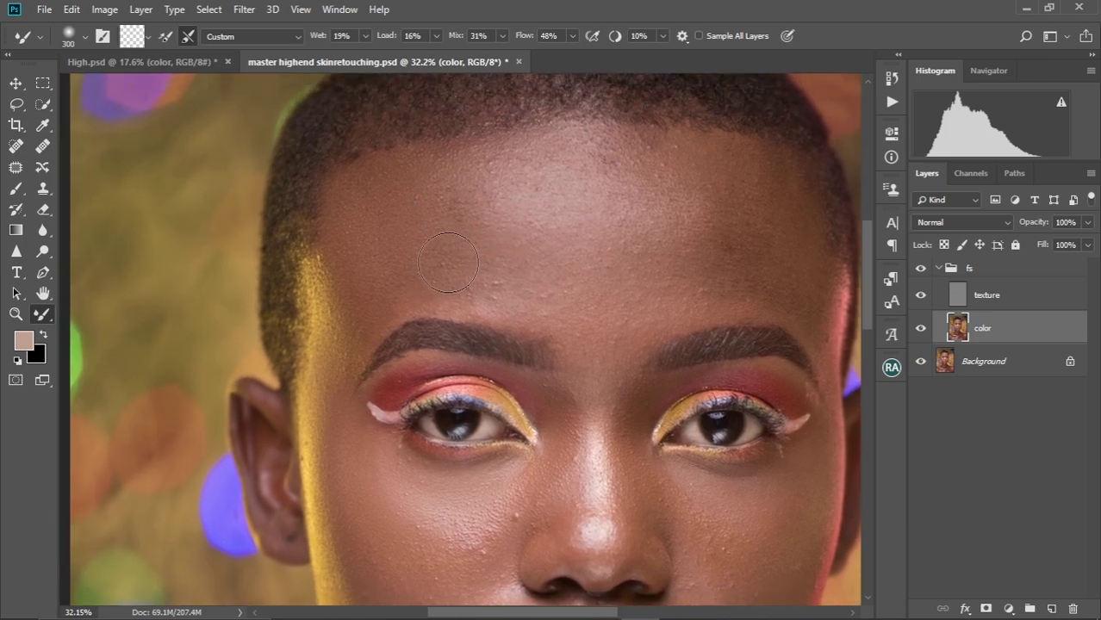
pyautogui.press(']')
pyautogui.press(']')
pyautogui.moveTo(508, 310)
pyautogui.mouseDown()
pyautogui.moveTo(501, 266)
pyautogui.moveTo(481, 172)
pyautogui.moveTo(442, 161)
pyautogui.moveTo(413, 170)
pyautogui.moveTo(443, 159)
pyautogui.moveTo(434, 189)
pyautogui.moveTo(467, 242)
pyautogui.mouseUp()
pyautogui.press(']')
pyautogui.press(']')
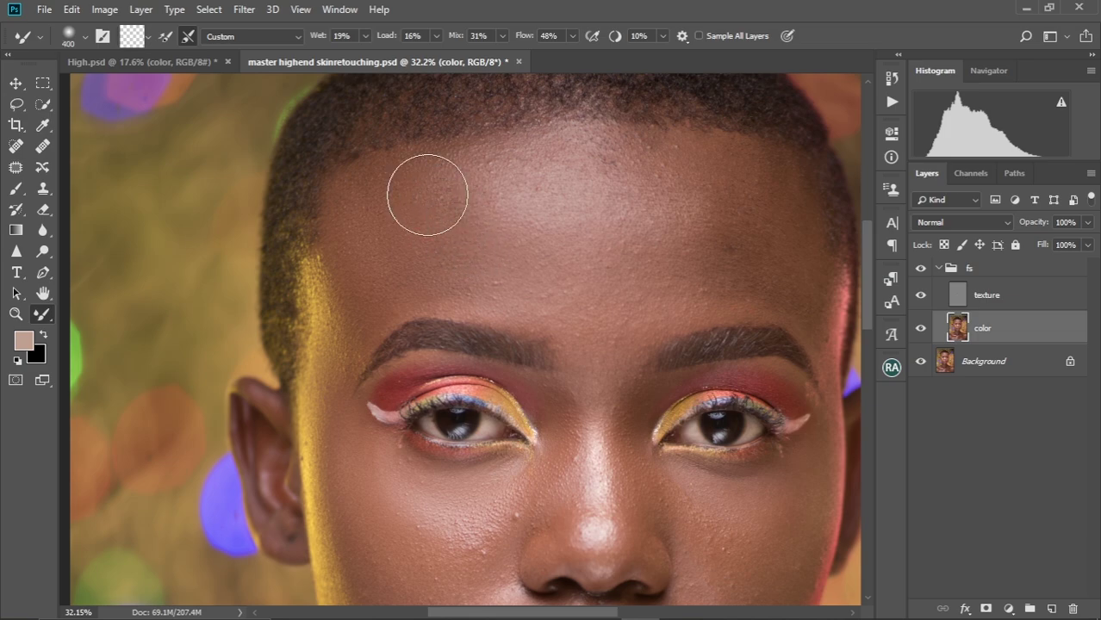
# Blend the highlight across the upper and central forehead on the color layer with a 300 to 400 px Mixer Brush.
pyautogui.moveTo(425, 191); pyautogui.dragTo(508, 213)
pyautogui.press('[')
pyautogui.press('[')
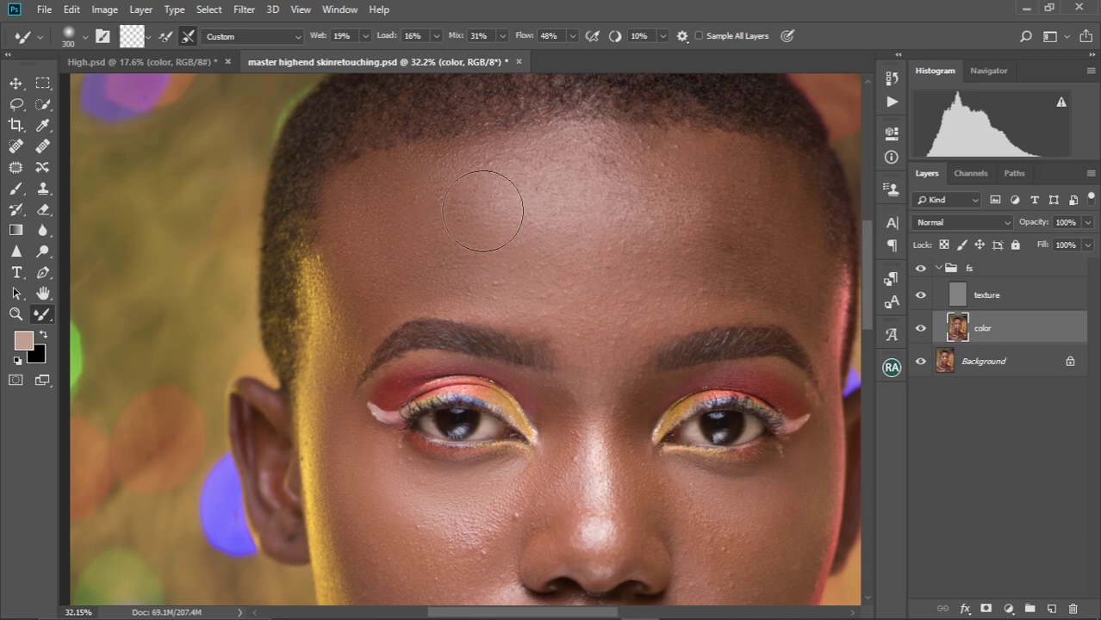
pyautogui.press('[')
pyautogui.press(']')
pyautogui.press(']')
pyautogui.press('[')
pyautogui.press('[')
pyautogui.press('[')
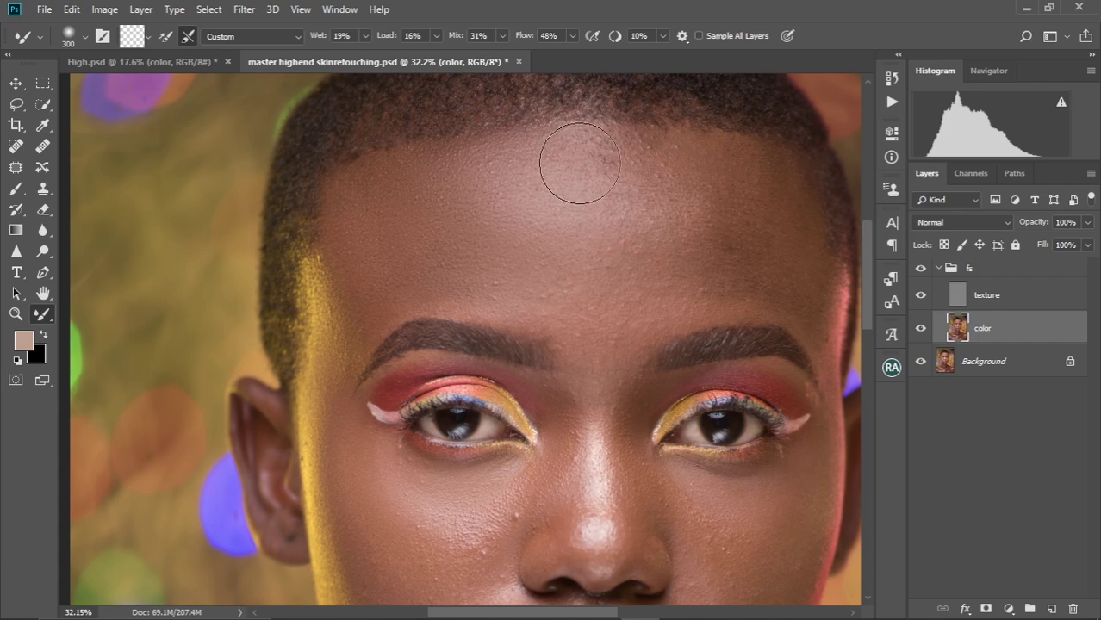
pyautogui.moveTo(579, 164)
pyautogui.mouseDown()
pyautogui.moveTo(680, 156)
pyautogui.moveTo(665, 163)
pyautogui.moveTo(686, 168)
pyautogui.moveTo(606, 219)
pyautogui.moveTo(643, 237)
pyautogui.moveTo(605, 281)
pyautogui.moveTo(614, 271)
pyautogui.moveTo(502, 250)
pyautogui.moveTo(535, 269)
pyautogui.moveTo(486, 230)
pyautogui.moveTo(511, 239)
pyautogui.mouseUp()
# Even out the darker patches on the red-lit side of the forehead, varying the Mixer Brush between 200 and 400 px.
pyautogui.press('[')
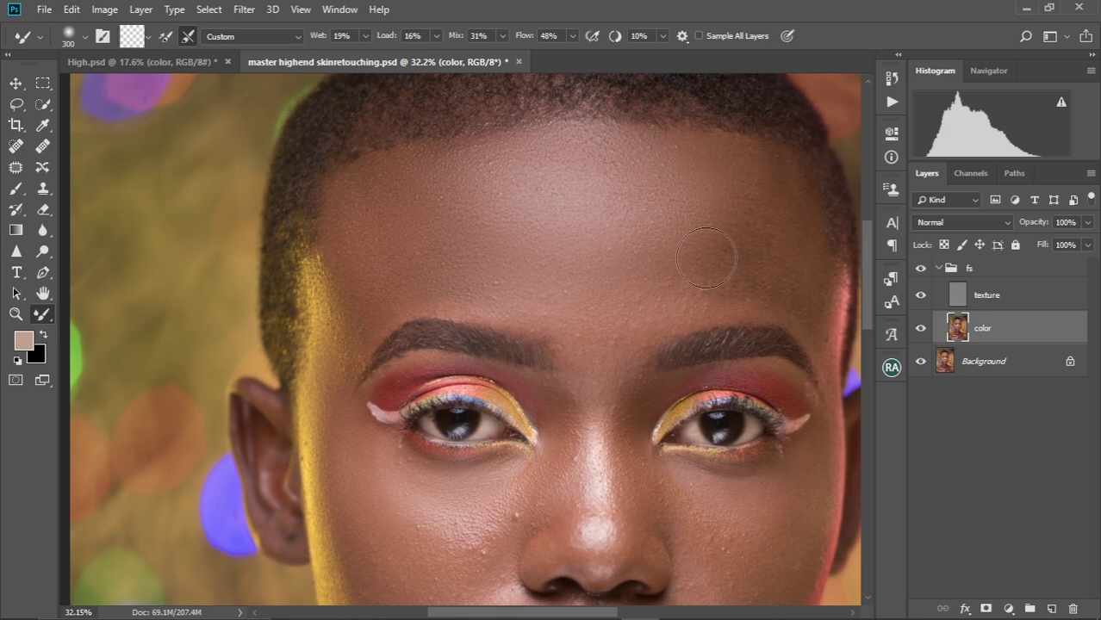
pyautogui.press('[')
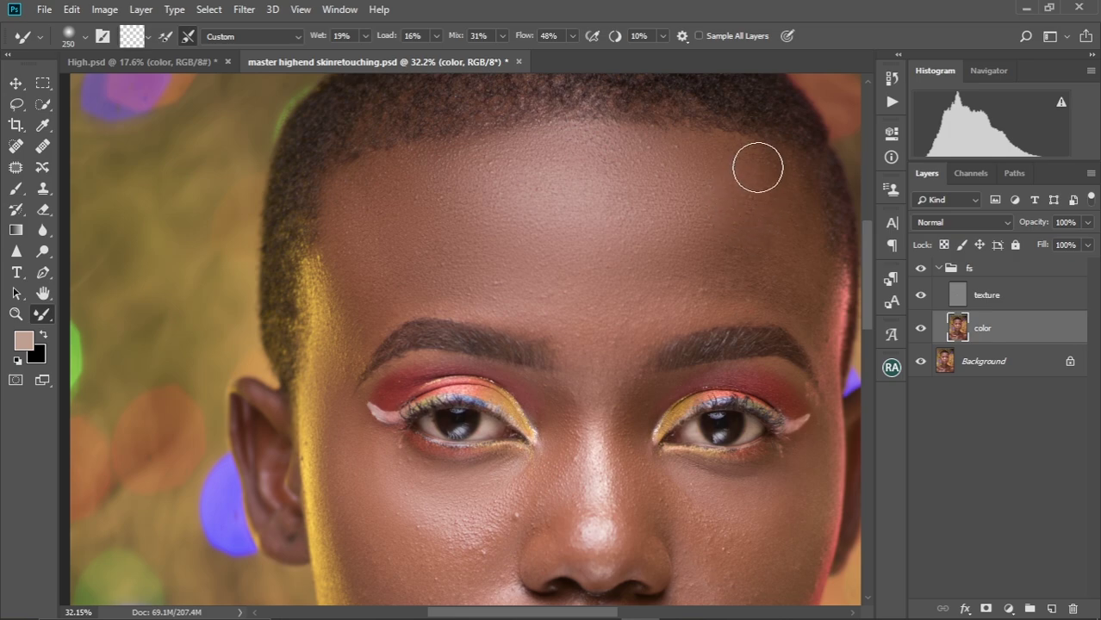
pyautogui.press(']')
pyautogui.press(']')
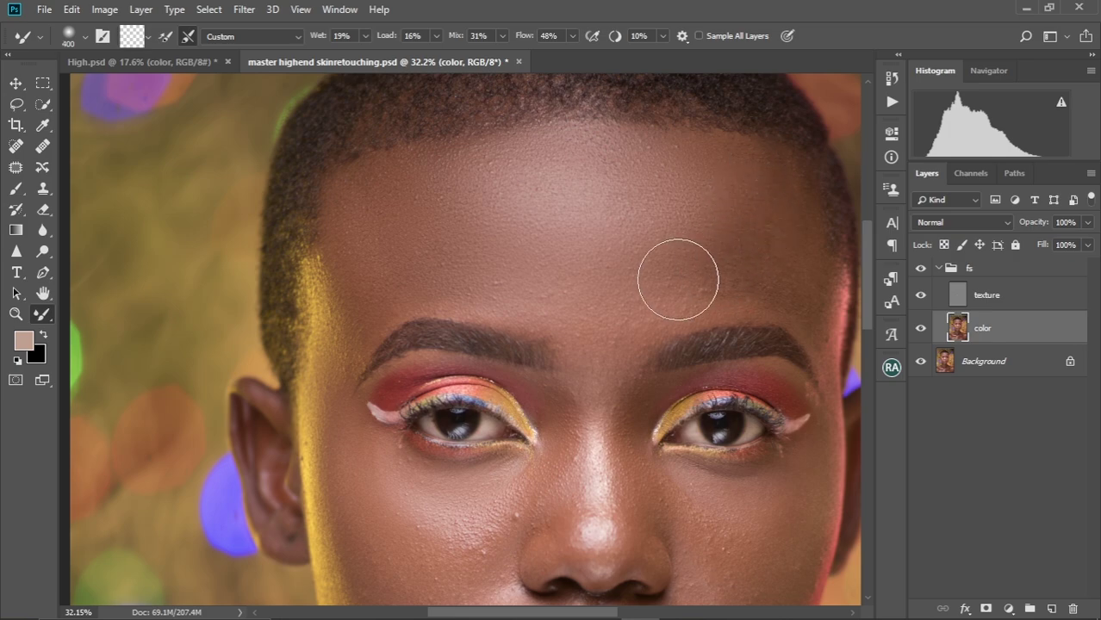
pyautogui.press('[')
pyautogui.press('[')
pyautogui.press('[')
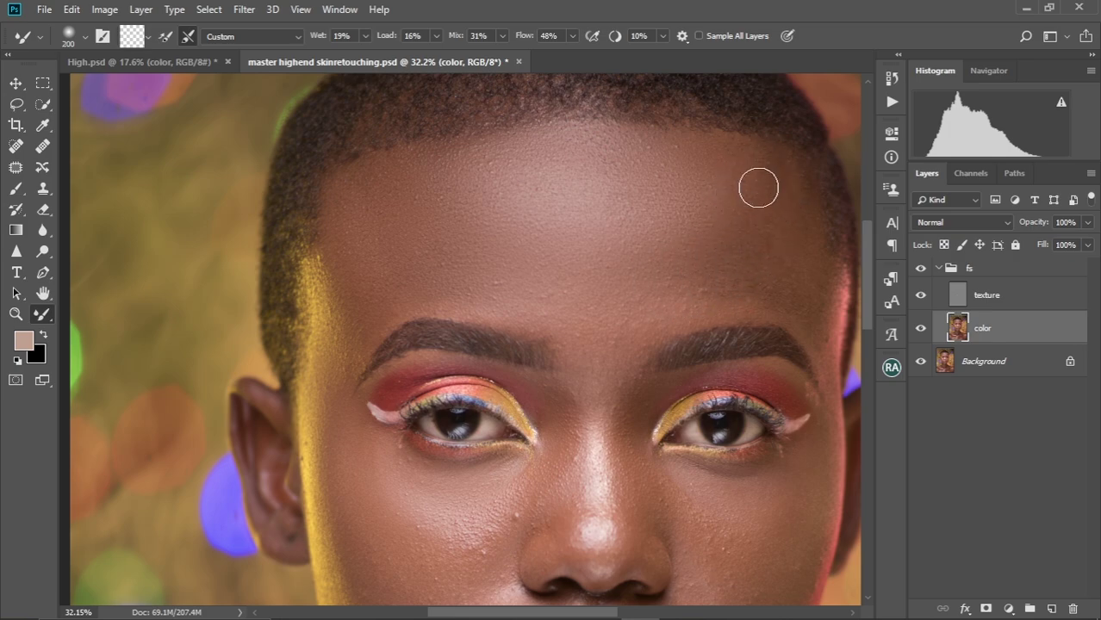
pyautogui.press(']')
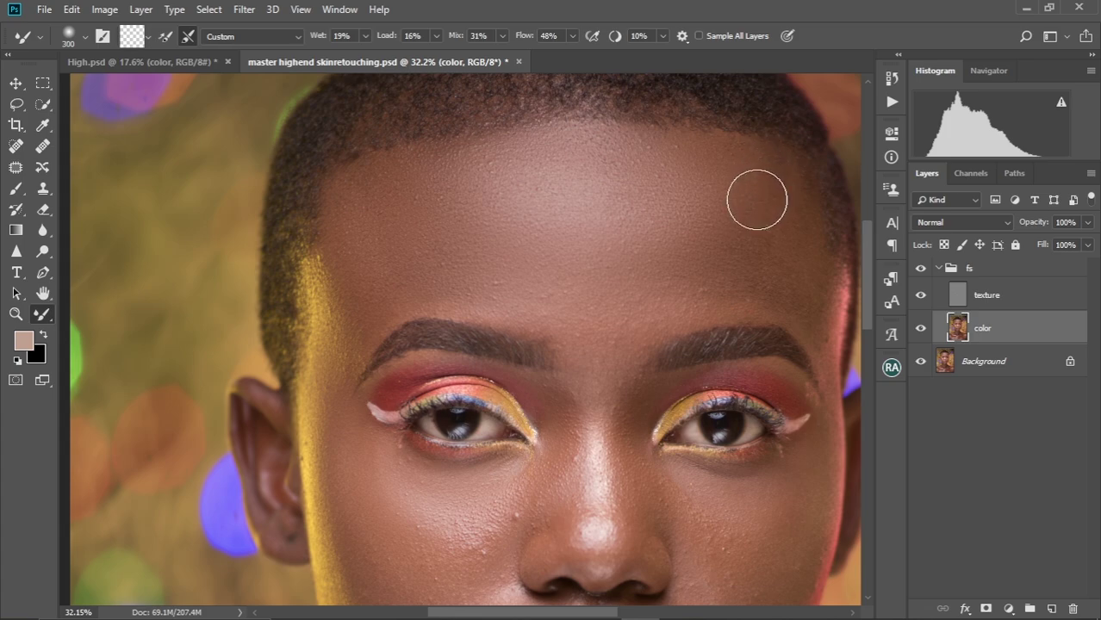
pyautogui.press(']')
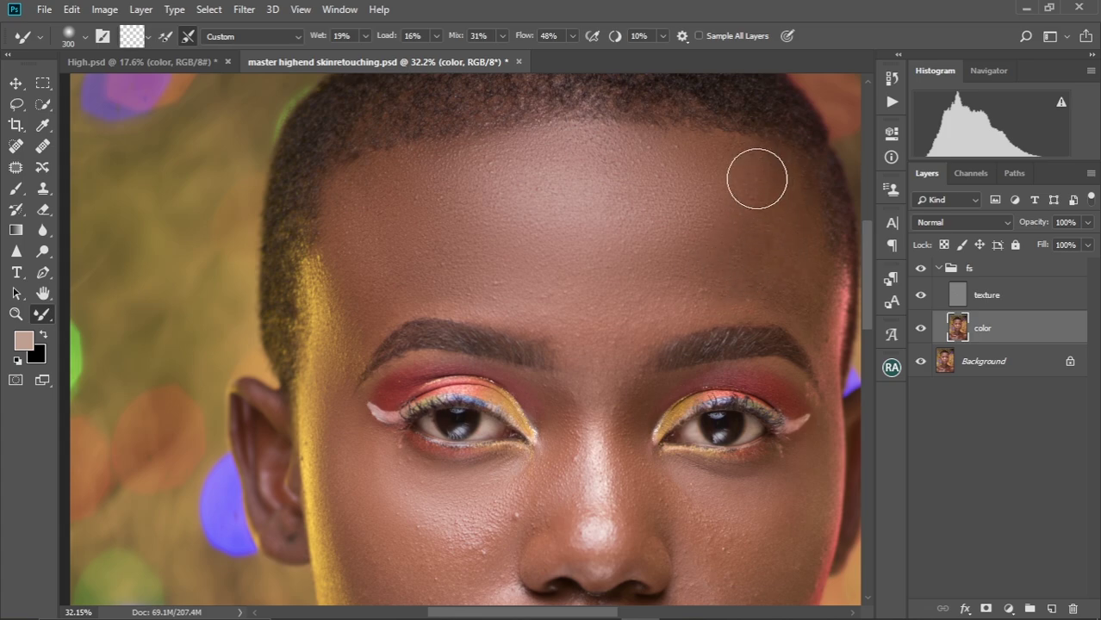
pyautogui.press(']')
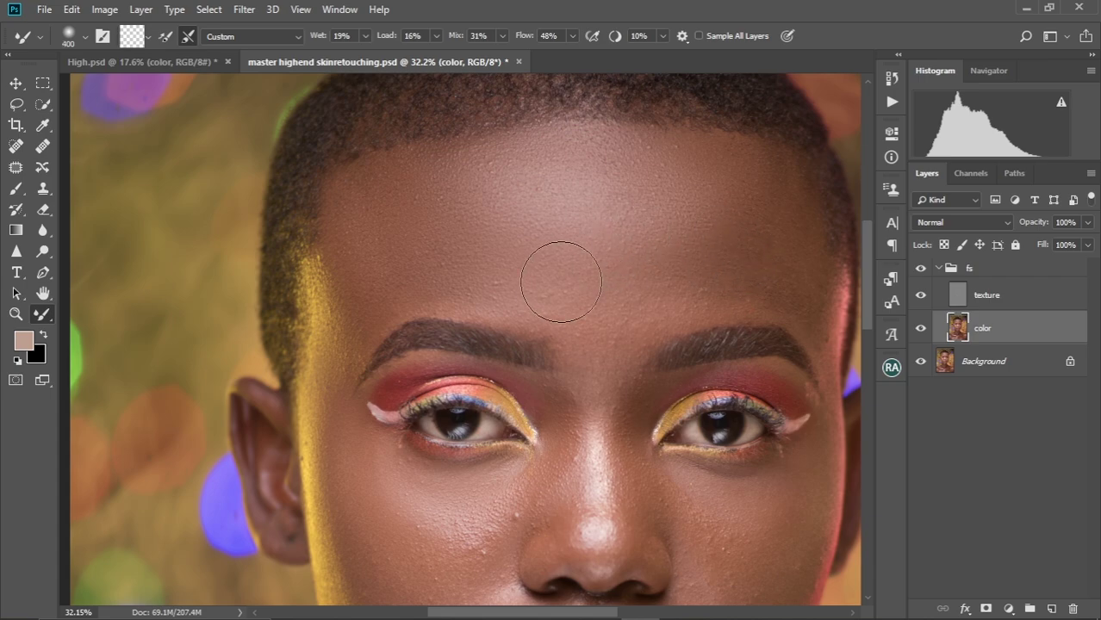
# Blend the skin just above the eyebrow on the yellow-lit side with a 200 px Mixer Brush.
pyautogui.press('[')
pyautogui.press('[')
pyautogui.press('[')
pyautogui.press('[')
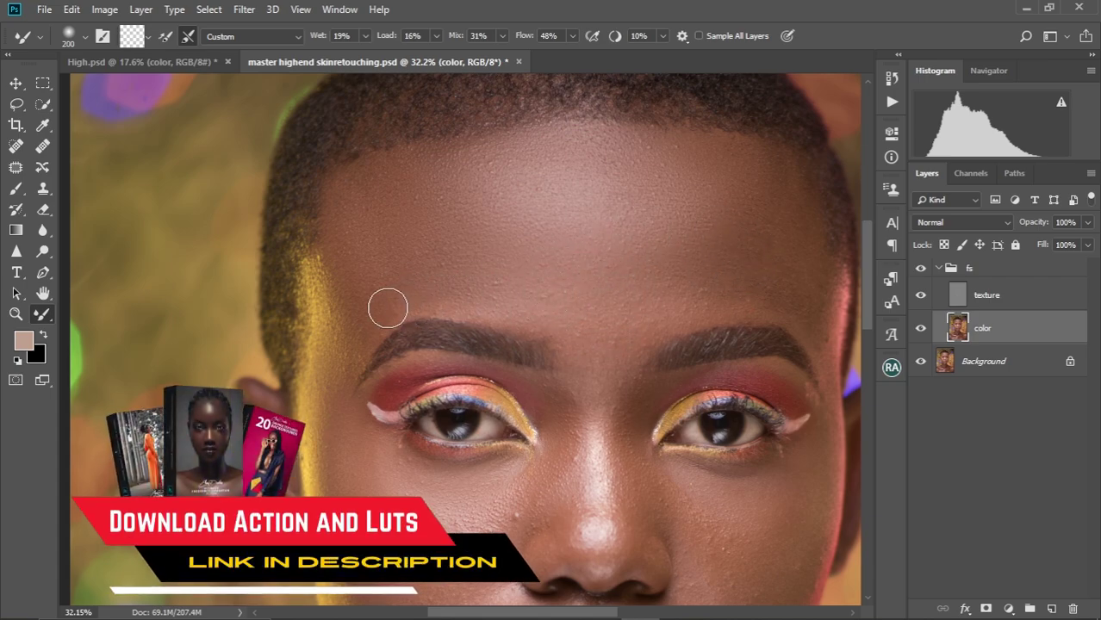
# Blend the skin above the other eyebrow and toward the red-lit temple with a 250 px Mixer Brush.
pyautogui.press(']')
pyautogui.press(']')
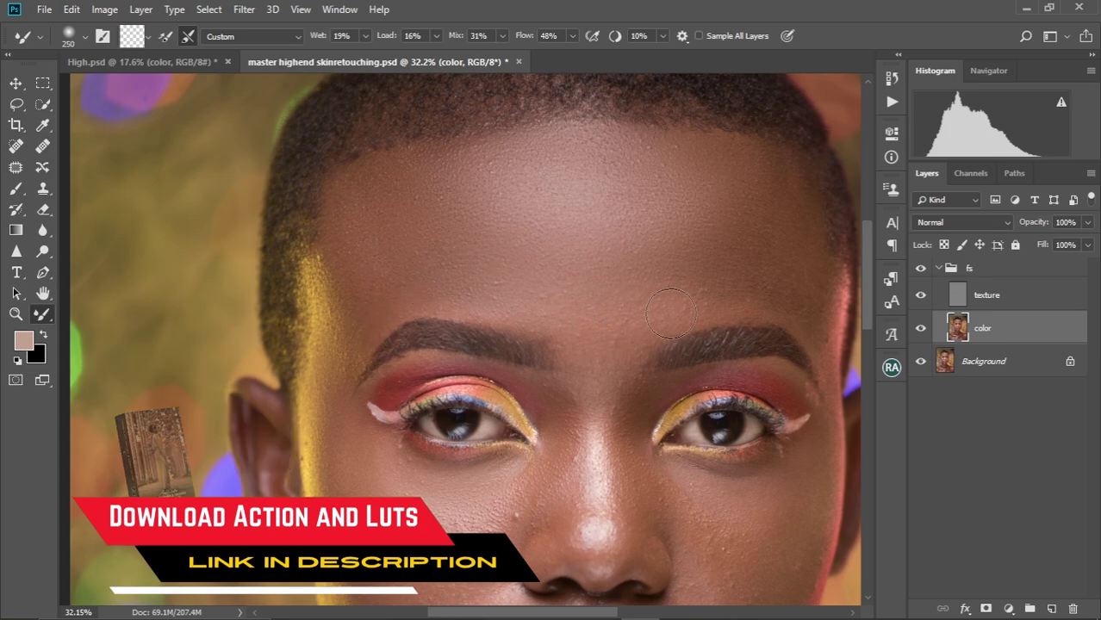
pyautogui.press(']')
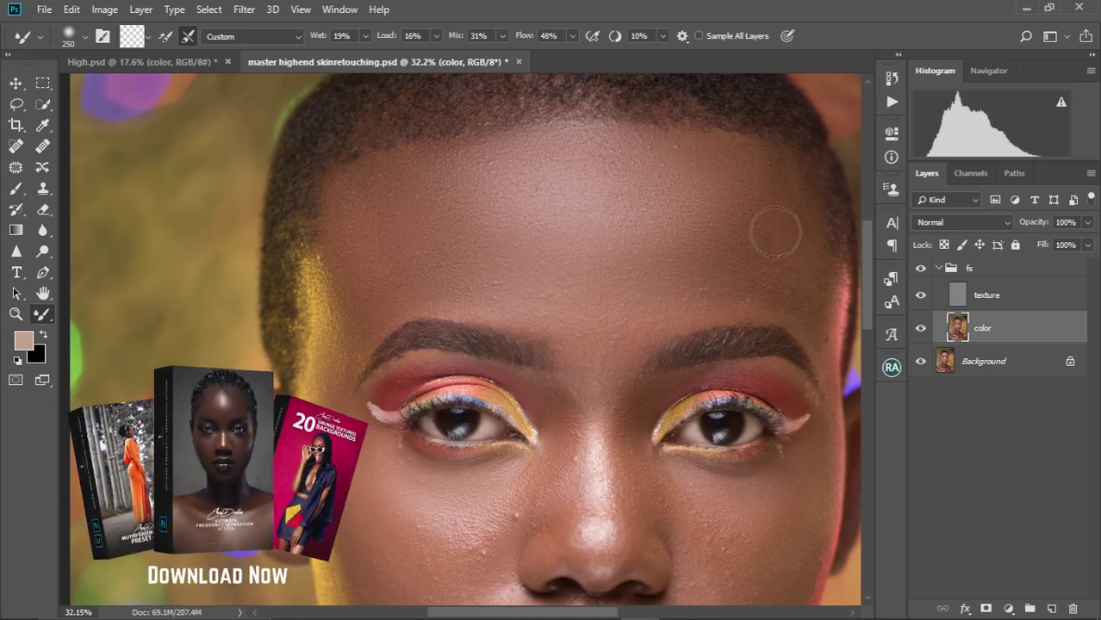
pyautogui.press('[')
pyautogui.press('[')
pyautogui.press(']')
pyautogui.press(']')
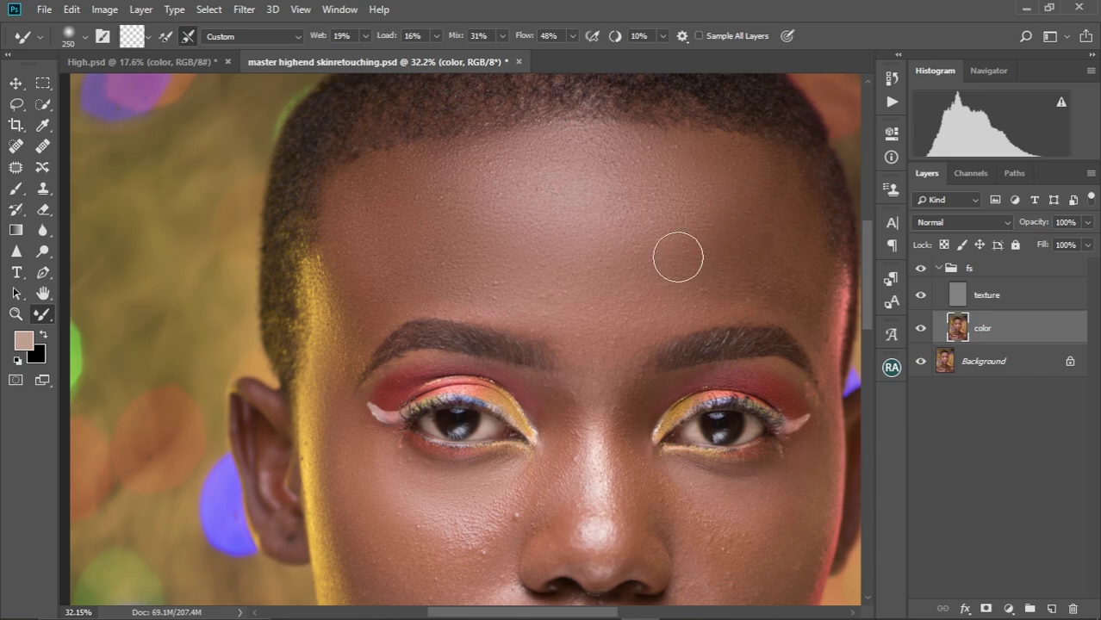
# Smooth the under-eye area with a 150 px Mixer Brush, and the cheek down to the mouth at 250 px.
pyautogui.moveTo(566, 373); pyautogui.dragTo(575, 325)
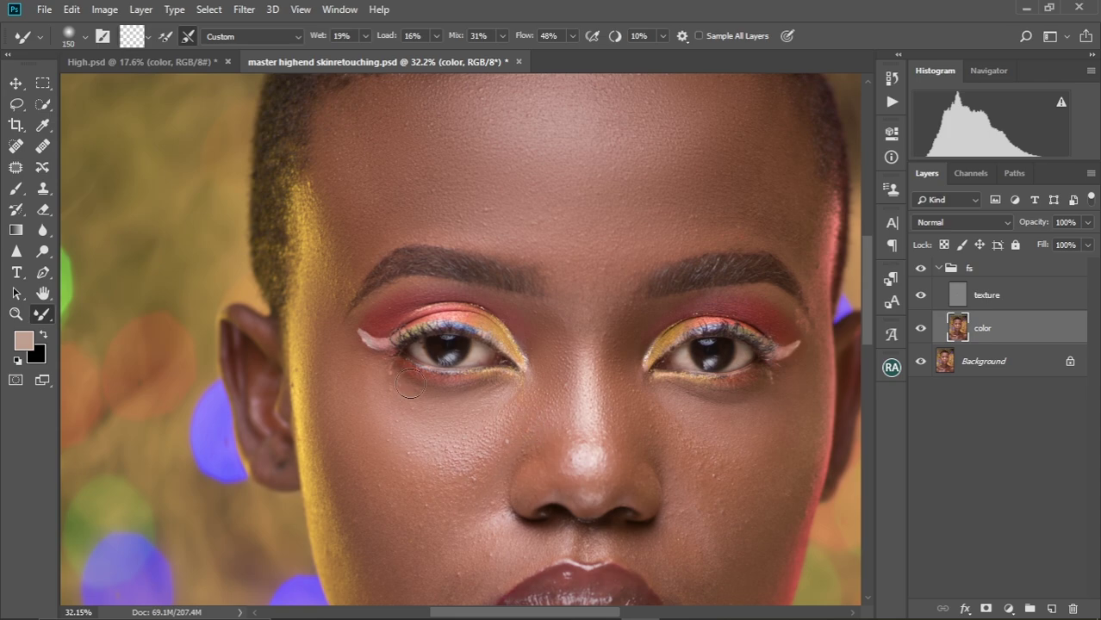
pyautogui.press(']')
pyautogui.moveTo(389, 493); pyautogui.dragTo(381, 407)
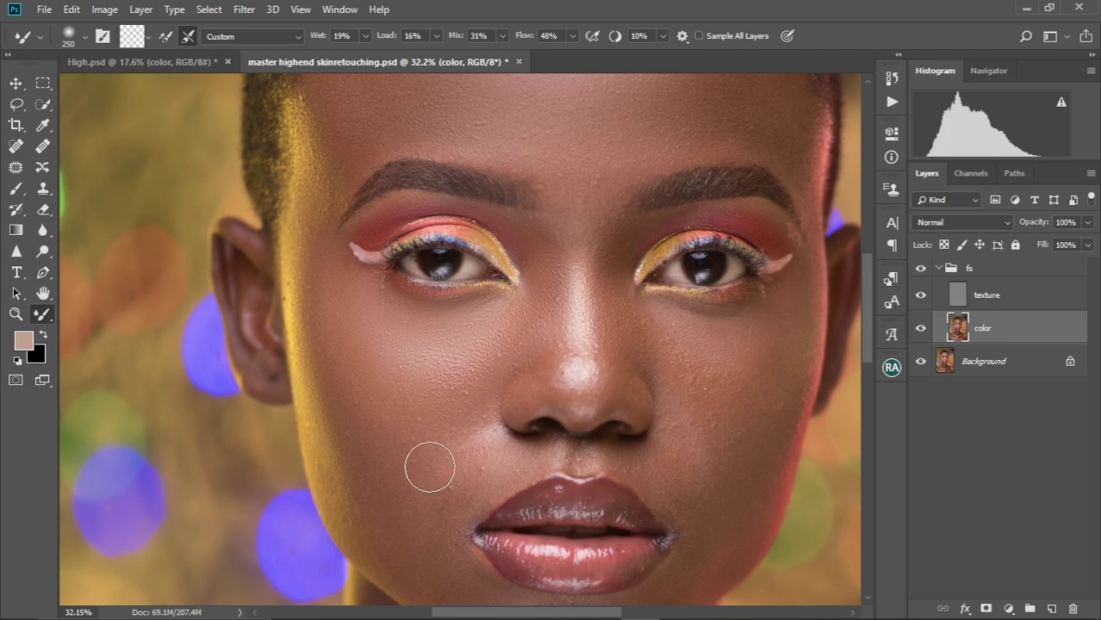
pyautogui.moveTo(439, 371)
pyautogui.mouseDown()
pyautogui.moveTo(454, 302)
pyautogui.moveTo(435, 261)
pyautogui.mouseUp()
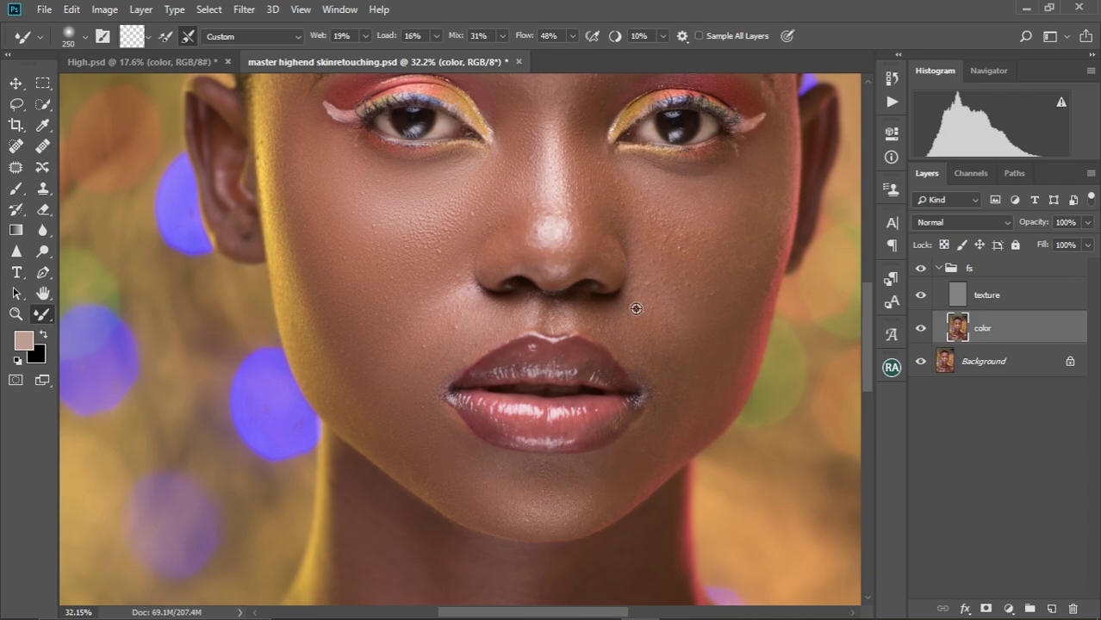
pyautogui.scroll(-1, 618, 354)
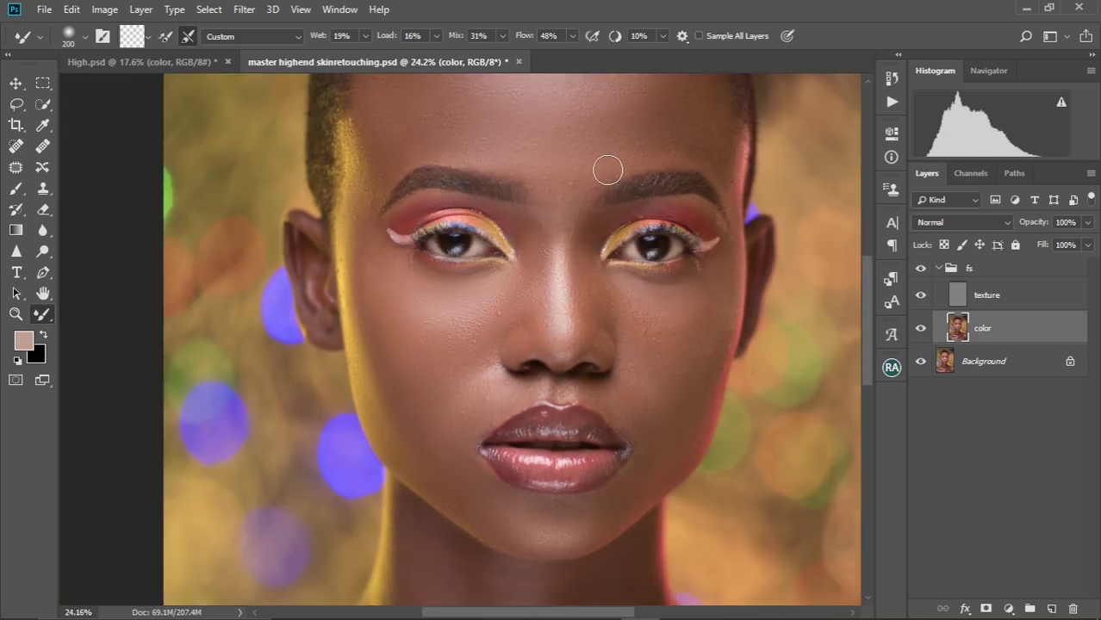
# Blend the skin between the eyebrows and along the nose bridge, reducing the Mixer Brush to 175 px.
pyautogui.press('[')
pyautogui.press('[')
pyautogui.press('[')
pyautogui.press('[')
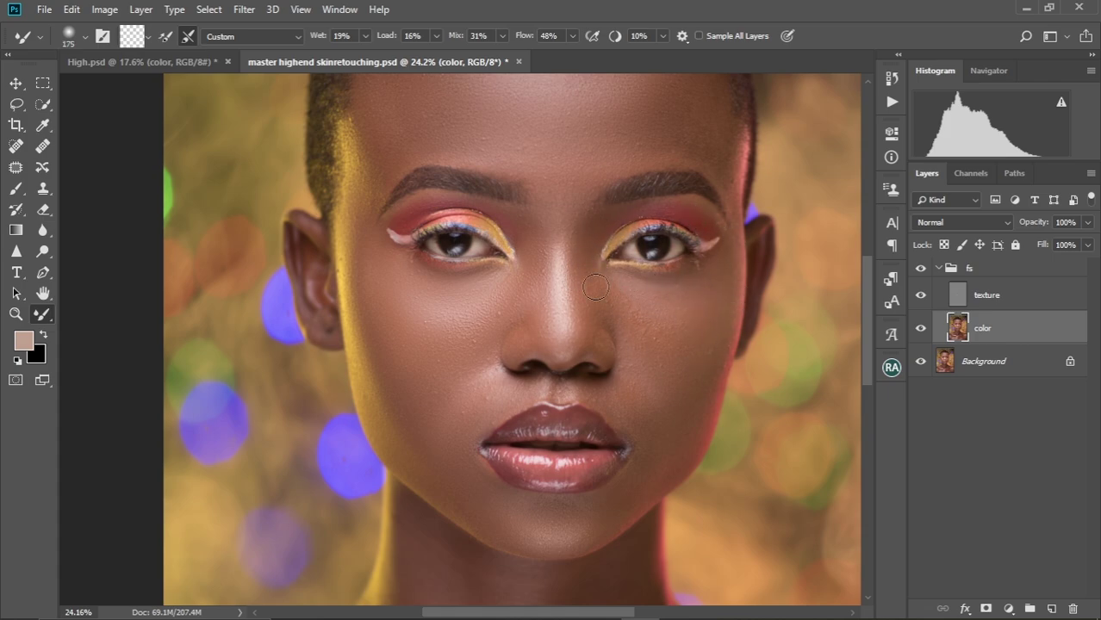
# Refine the forehead transitions above the eyebrows with a 400 px Mixer Brush.
pyautogui.moveTo(696, 211); pyautogui.dragTo(656, 303)
pyautogui.press(']')
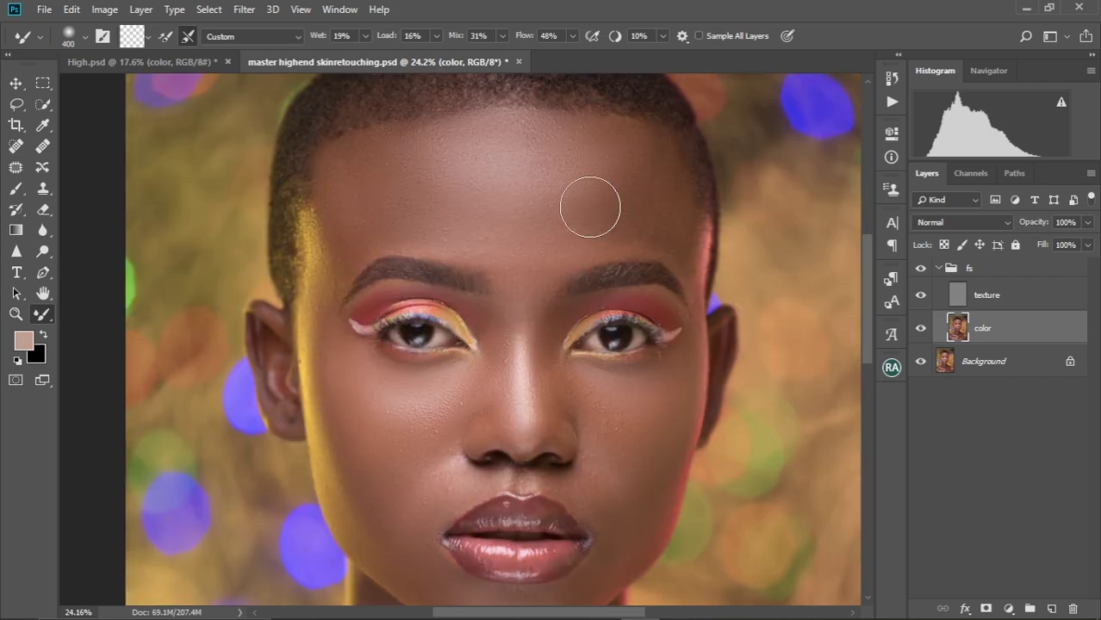
pyautogui.scroll(-3, 673, 385)
# Blend the yellow-lit cheek at 250 px and the chin at 175 px, and check the whole face.
pyautogui.press(']')
pyautogui.press(']')
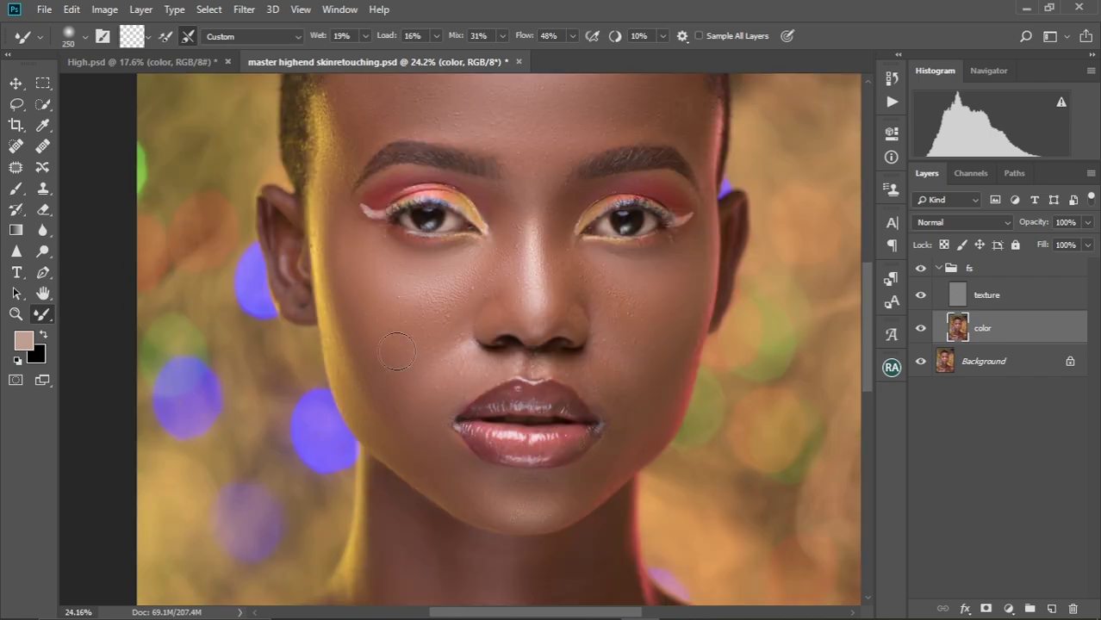
pyautogui.press('[')
pyautogui.press('[')
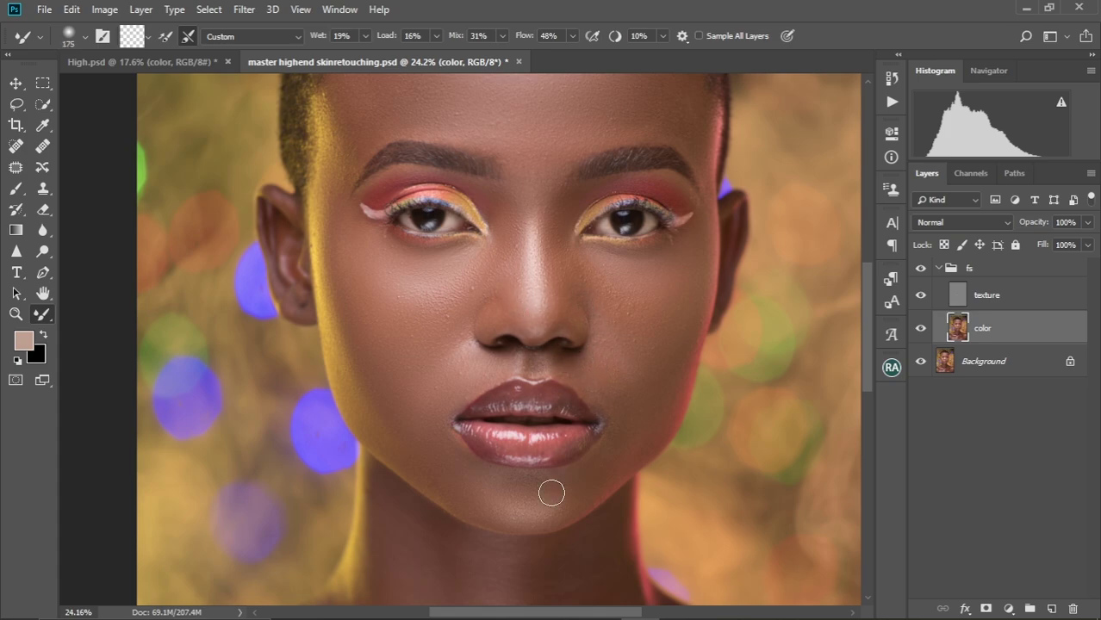
pyautogui.scroll(-4, 548, 492)
pyautogui.scroll(4, 464, 415)
pyautogui.scroll(-2, 468, 385)
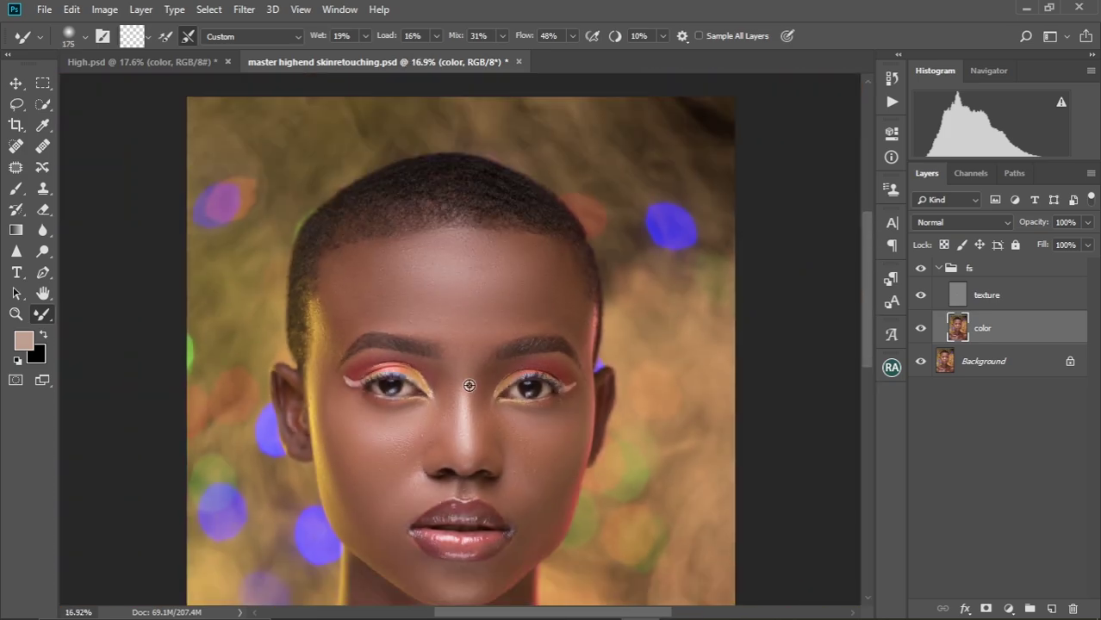
pyautogui.moveTo(464, 420); pyautogui.dragTo(465, 339)
pyautogui.scroll(2, 469, 335)
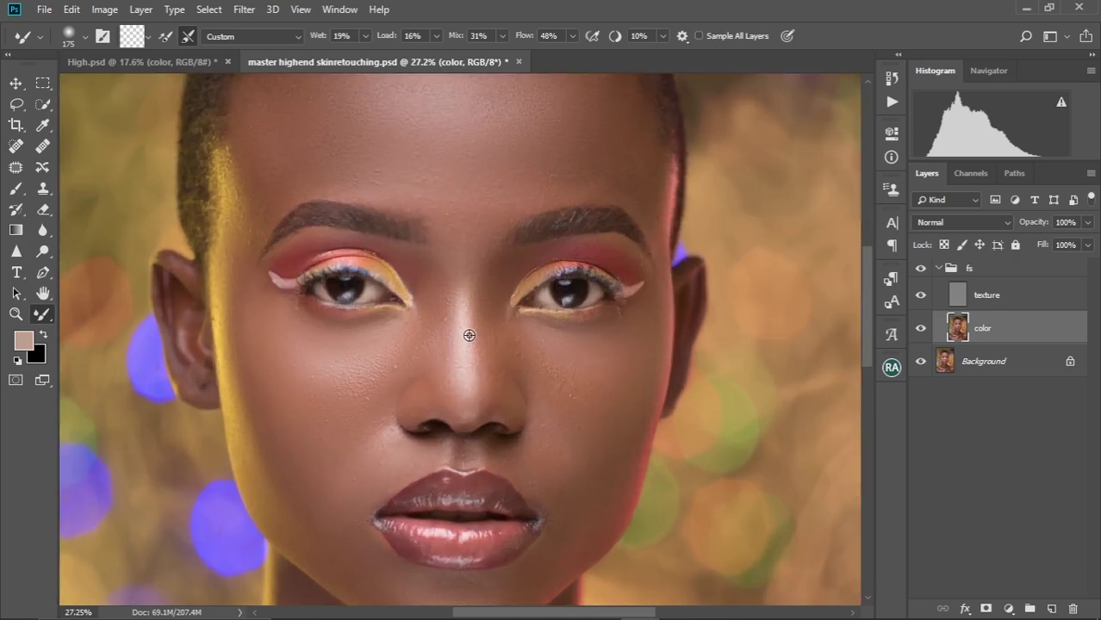
# Blend the tones across the forehead with the Mixer Brush enlarged to 600 px.
pyautogui.scroll(-4, 466, 327)
pyautogui.scroll(2, 467, 332)
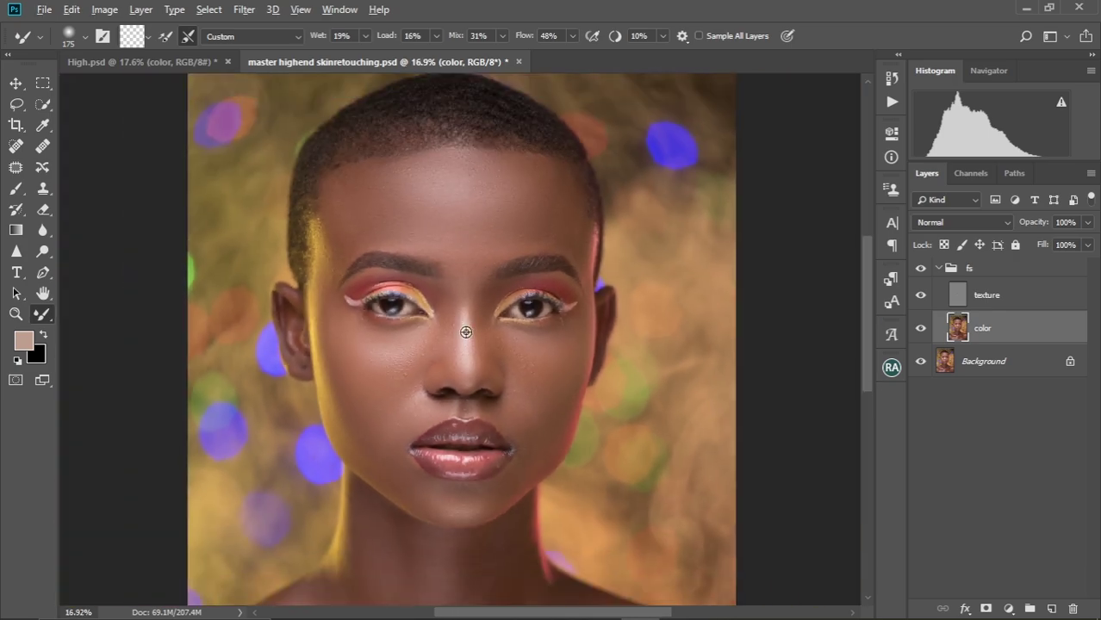
pyautogui.scroll(-1, 465, 332)
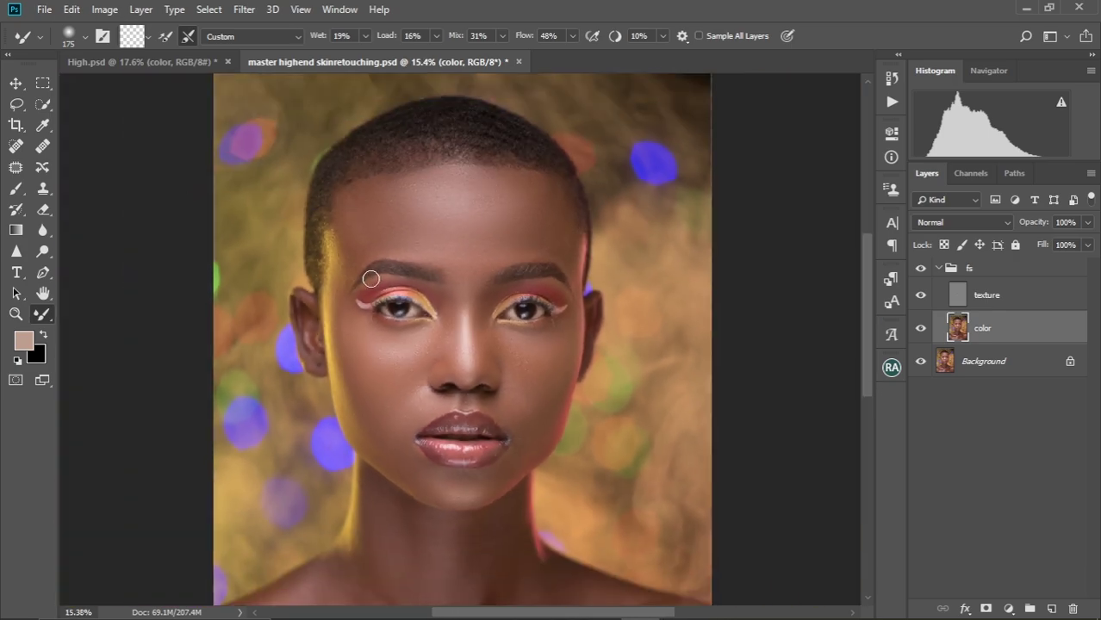
pyautogui.press(']')
pyautogui.moveTo(394, 225)
pyautogui.mouseDown()
pyautogui.moveTo(472, 238)
pyautogui.moveTo(499, 254)
pyautogui.moveTo(507, 223)
pyautogui.moveTo(520, 237)
pyautogui.moveTo(512, 221)
pyautogui.moveTo(538, 253)
pyautogui.moveTo(506, 231)
pyautogui.moveTo(558, 249)
pyautogui.moveTo(541, 224)
pyautogui.moveTo(590, 213)
pyautogui.moveTo(565, 203)
pyautogui.moveTo(601, 220)
pyautogui.moveTo(521, 229)
pyautogui.mouseUp()
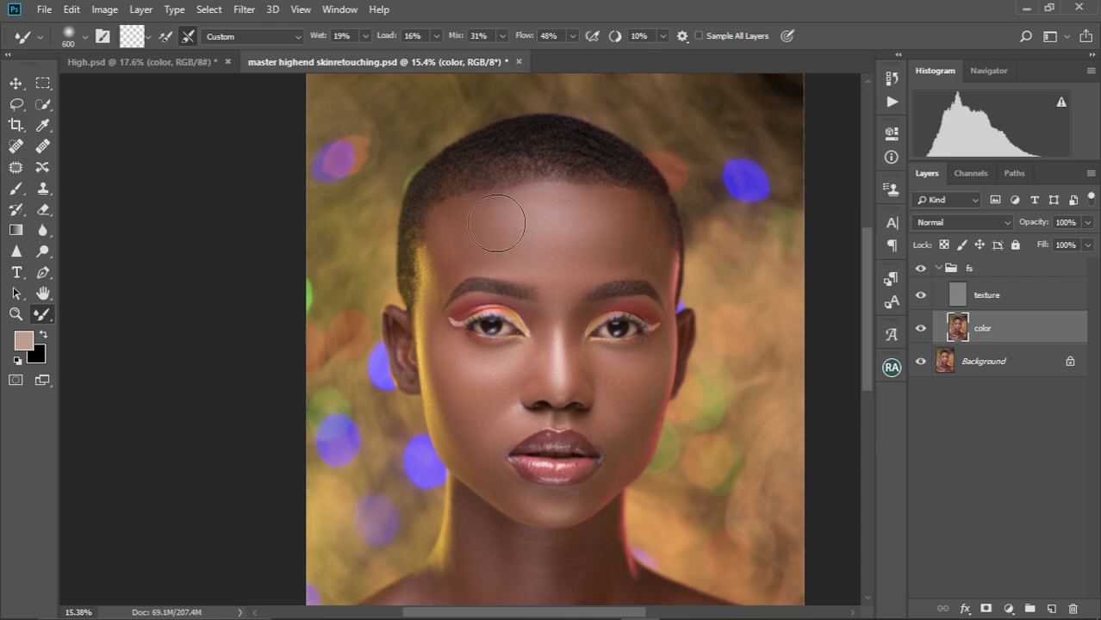
# Smooth the upper forehead along the hairline with the Mixer Brush reduced to 300 px.
pyautogui.press('[')
pyautogui.press('[')
pyautogui.press('[')
pyautogui.press('[')
pyautogui.press('[')
pyautogui.press(']')
pyautogui.press(']')
pyautogui.moveTo(493, 221)
pyautogui.mouseDown()
pyautogui.moveTo(523, 217)
pyautogui.moveTo(483, 224)
pyautogui.moveTo(519, 225)
pyautogui.moveTo(495, 229)
pyautogui.moveTo(527, 246)
pyautogui.moveTo(575, 234)
pyautogui.moveTo(555, 259)
pyautogui.moveTo(515, 221)
pyautogui.moveTo(526, 238)
pyautogui.moveTo(507, 235)
pyautogui.moveTo(560, 244)
pyautogui.moveTo(591, 225)
pyautogui.moveTo(581, 248)
pyautogui.moveTo(600, 226)
pyautogui.moveTo(560, 258)
pyautogui.moveTo(584, 234)
pyautogui.moveTo(547, 246)
pyautogui.moveTo(577, 202)
pyautogui.mouseUp()
pyautogui.press(']')
pyautogui.hotkey('ctrl', '-')
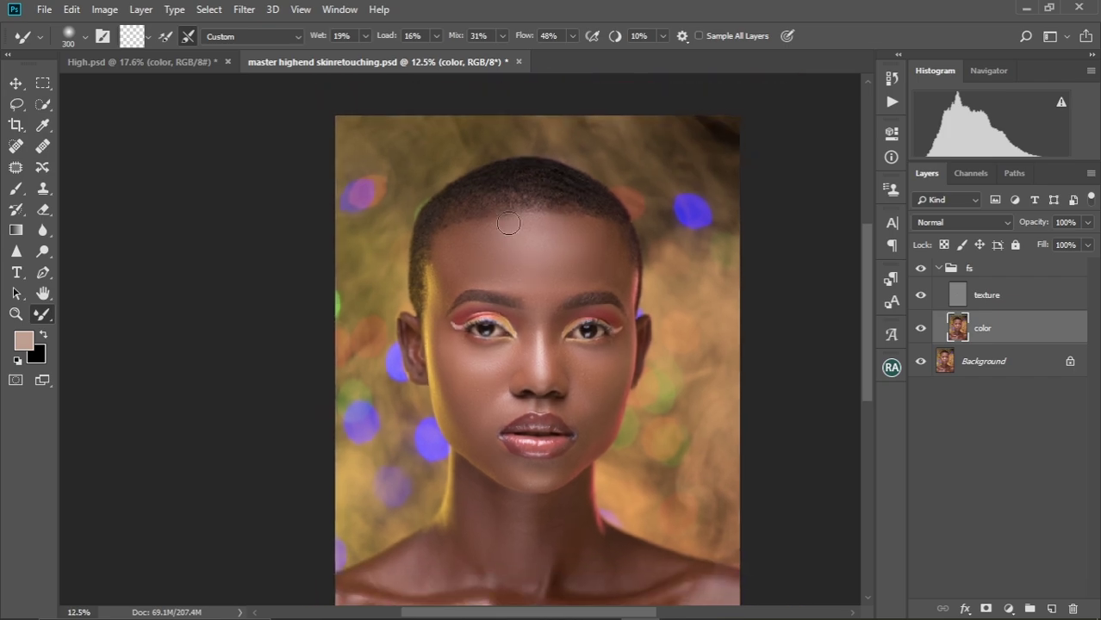
# Check the full portrait and refine the forehead transitions with the Mixer Brush at 400 px and 500 px.
pyautogui.scroll(-3, 502, 259)
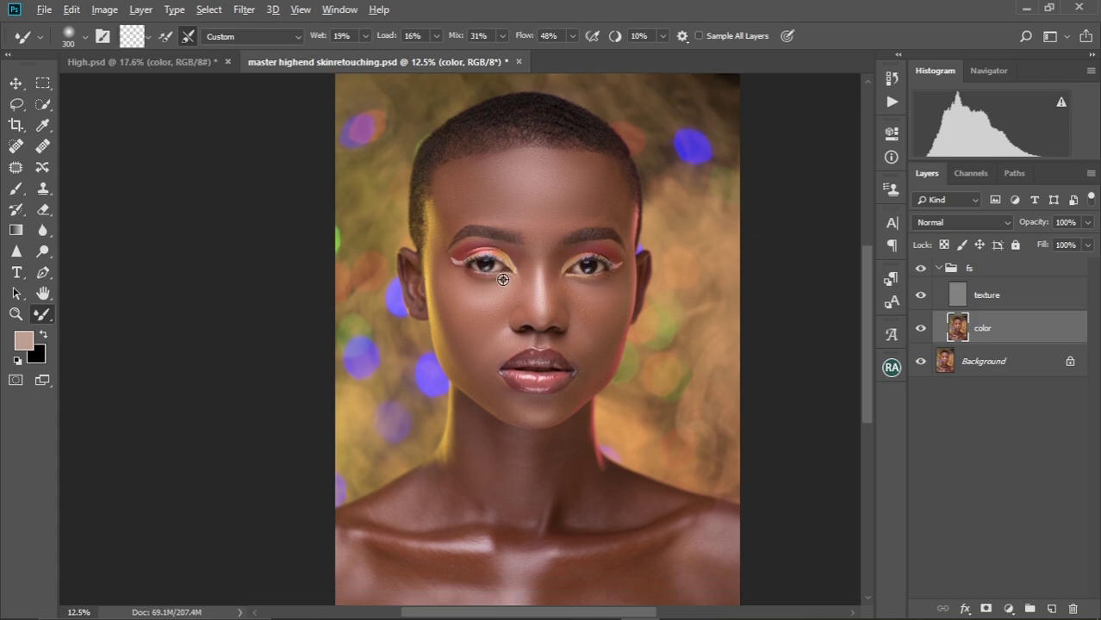
pyautogui.scroll(2, 503, 279)
pyautogui.scroll(-4, 502, 279)
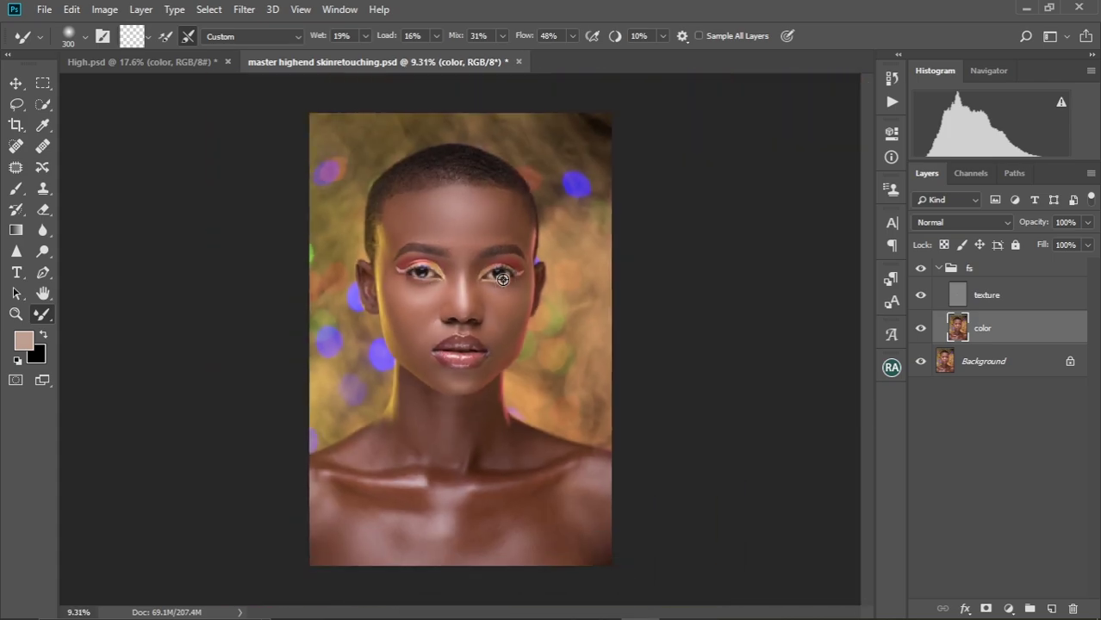
pyautogui.scroll(3, 463, 227)
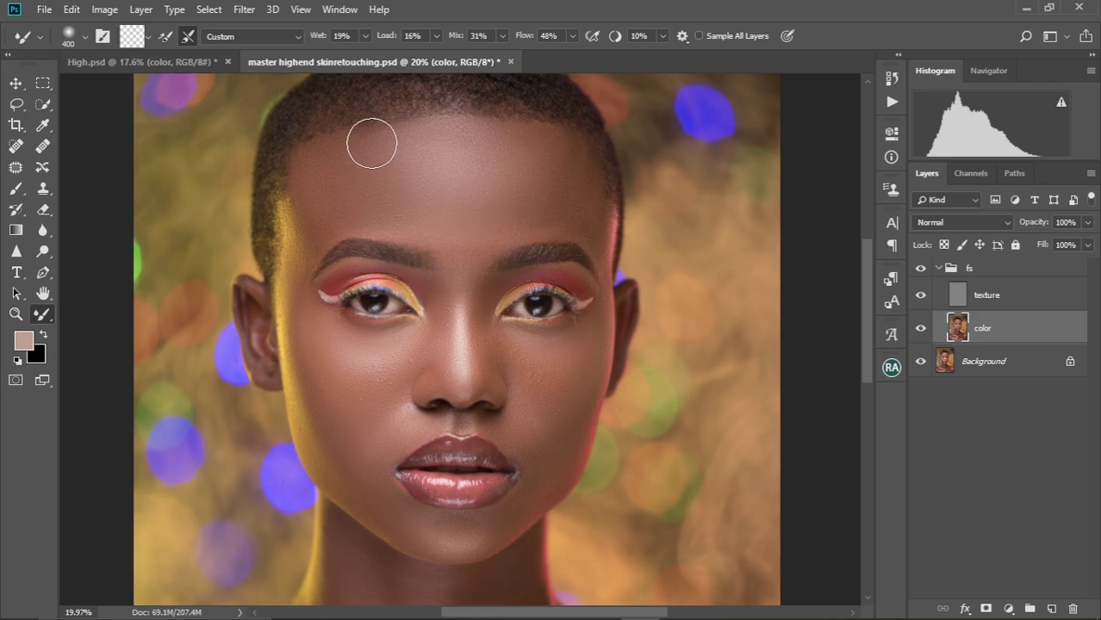
pyautogui.press('[')
pyautogui.press('[')
pyautogui.press('[')
pyautogui.scroll(-3, 380, 138)
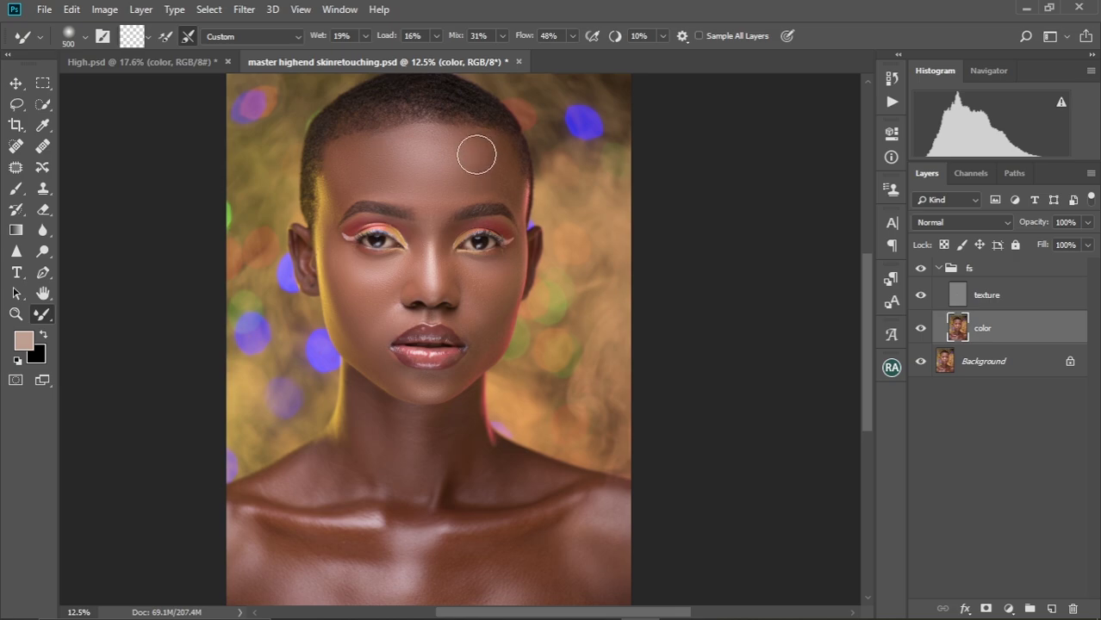
pyautogui.press(']')
pyautogui.press(']')
# Smooth the neck and the skin above the collarbones with a 400 px Mixer Brush.
pyautogui.moveTo(423, 408); pyautogui.dragTo(427, 326)
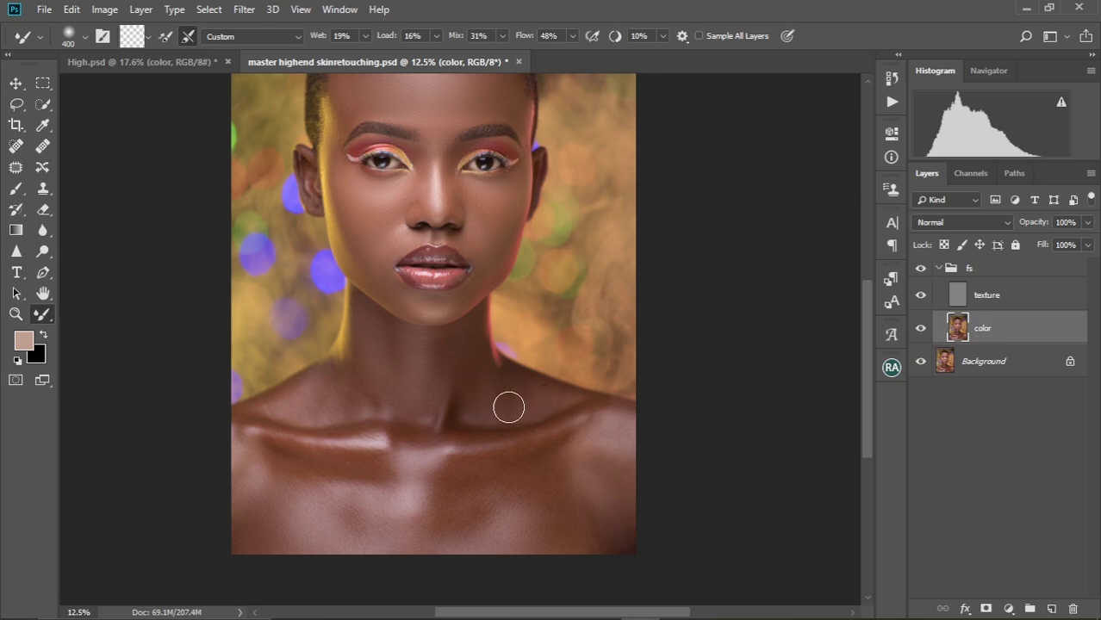
pyautogui.press('[')
pyautogui.press('[')
pyautogui.press(']')
pyautogui.press(']')
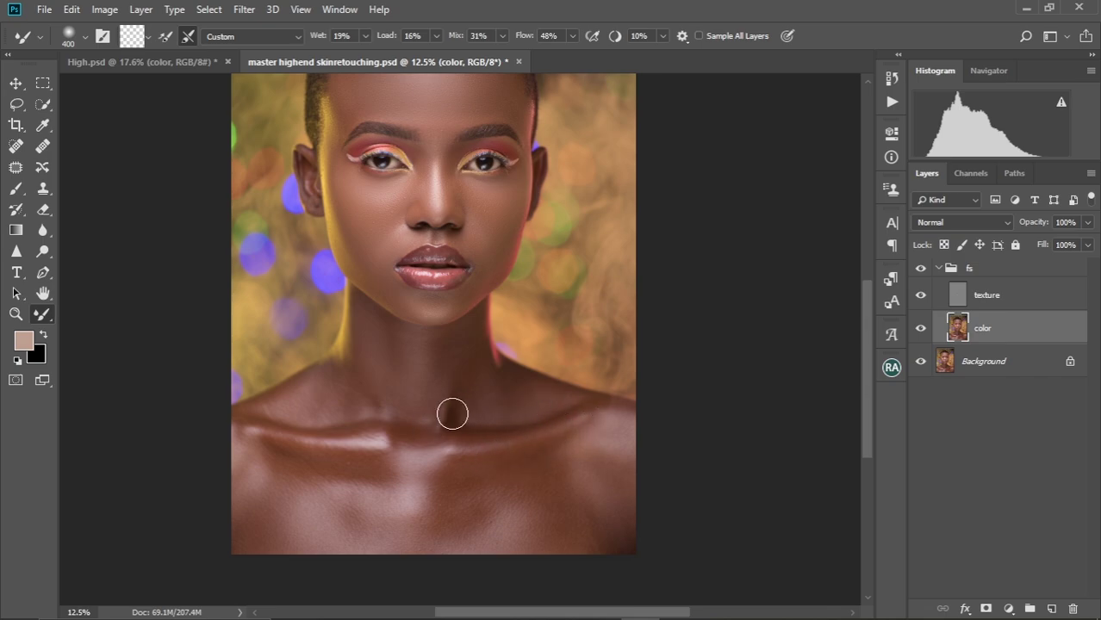
# Blend the base of the neck at 300 px and the neck at 500 px, and check the face up close.
pyautogui.press('[')
pyautogui.press('[')
pyautogui.press(']')
pyautogui.press(']')
pyautogui.press('[')
pyautogui.press('[')
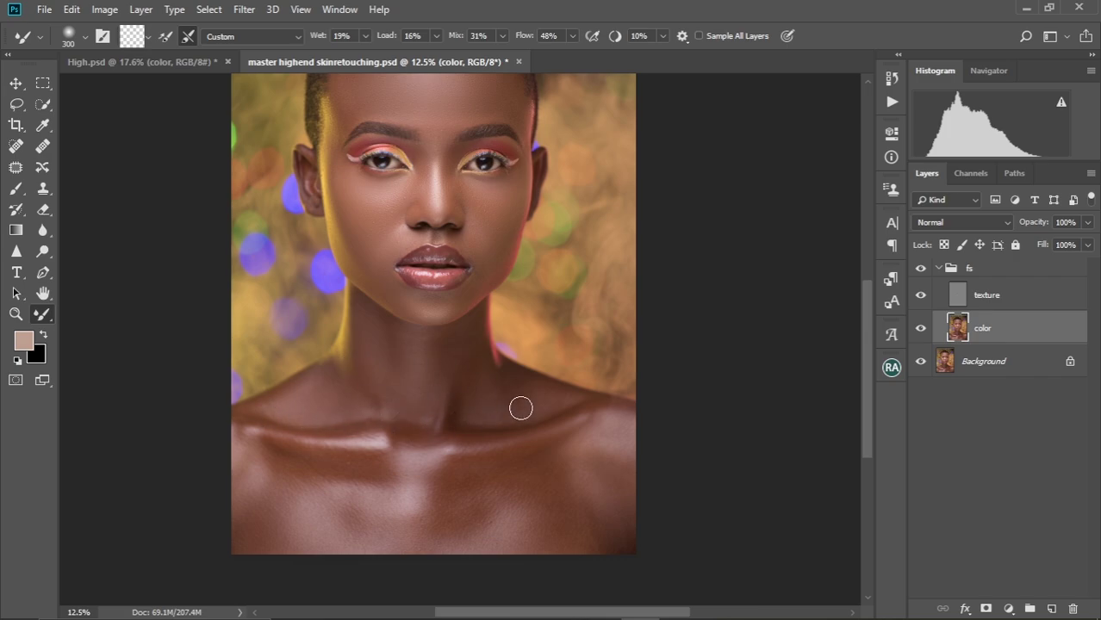
pyautogui.scroll(1, 400, 414)
pyautogui.hscroll(-1, 401, 414)
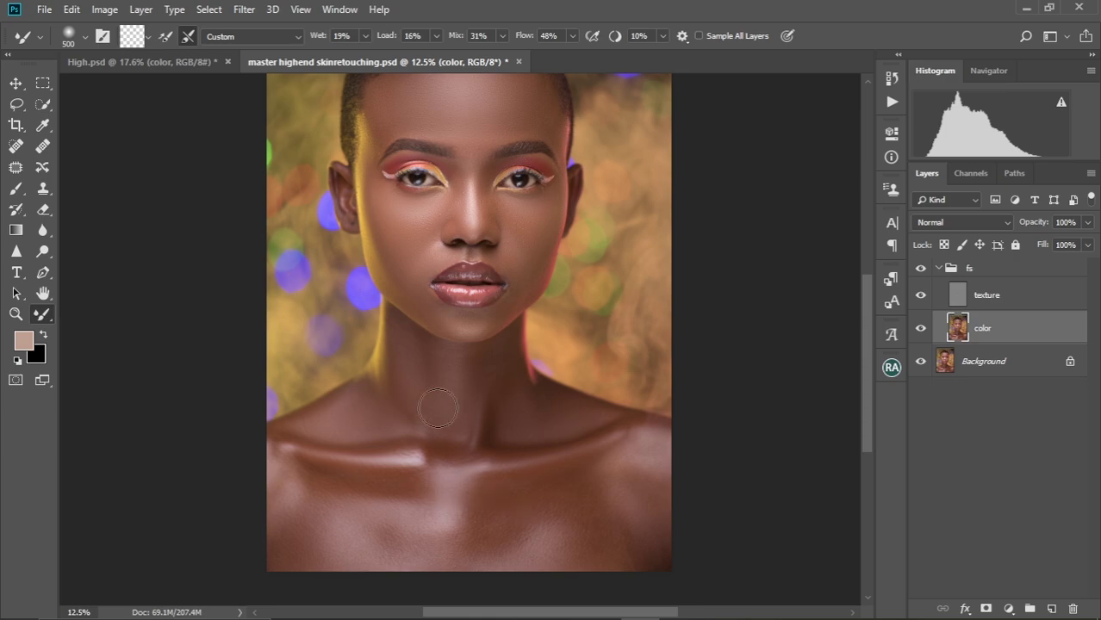
pyautogui.scroll(3, 336, 444)
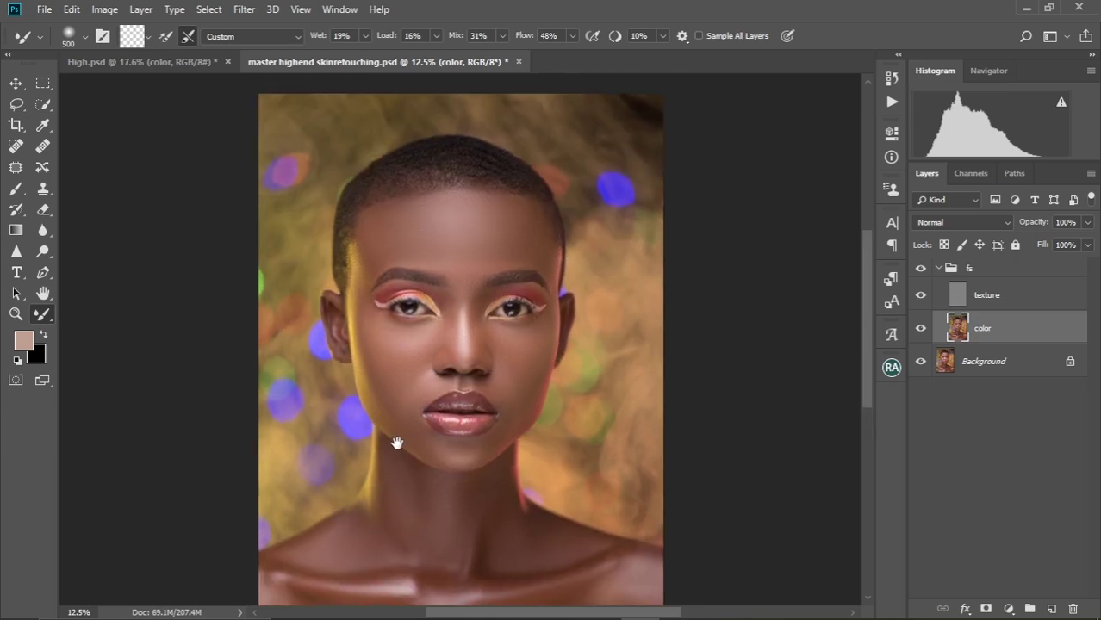
pyautogui.scroll(2, 386, 429)
pyautogui.scroll(3, 386, 429)
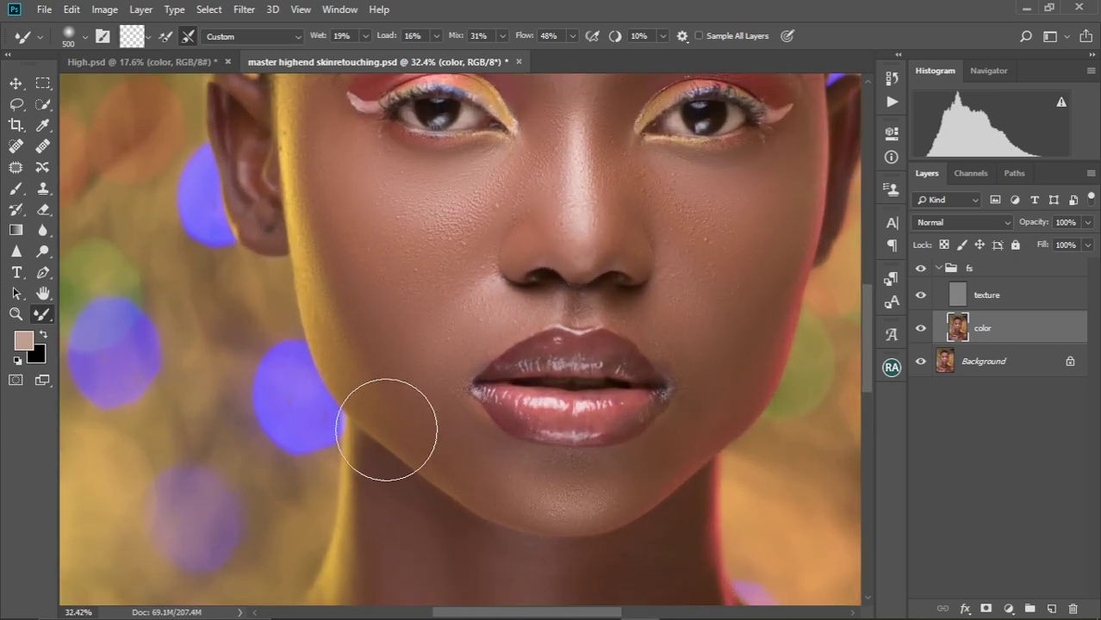
pyautogui.moveTo(496, 295); pyautogui.dragTo(428, 421)
pyautogui.scroll(-1, 428, 421)
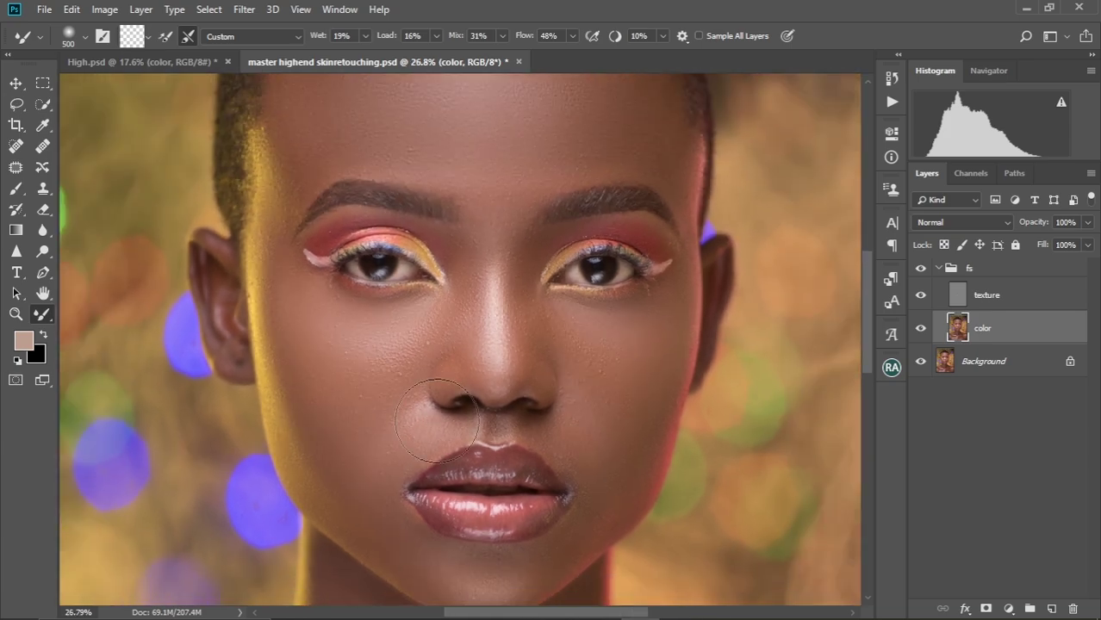
# On the texture layer, heal bumps beside the nose and on the yellow-lit cheek with a 35 px Spot Healing Brush.
pyautogui.click(1010, 297)
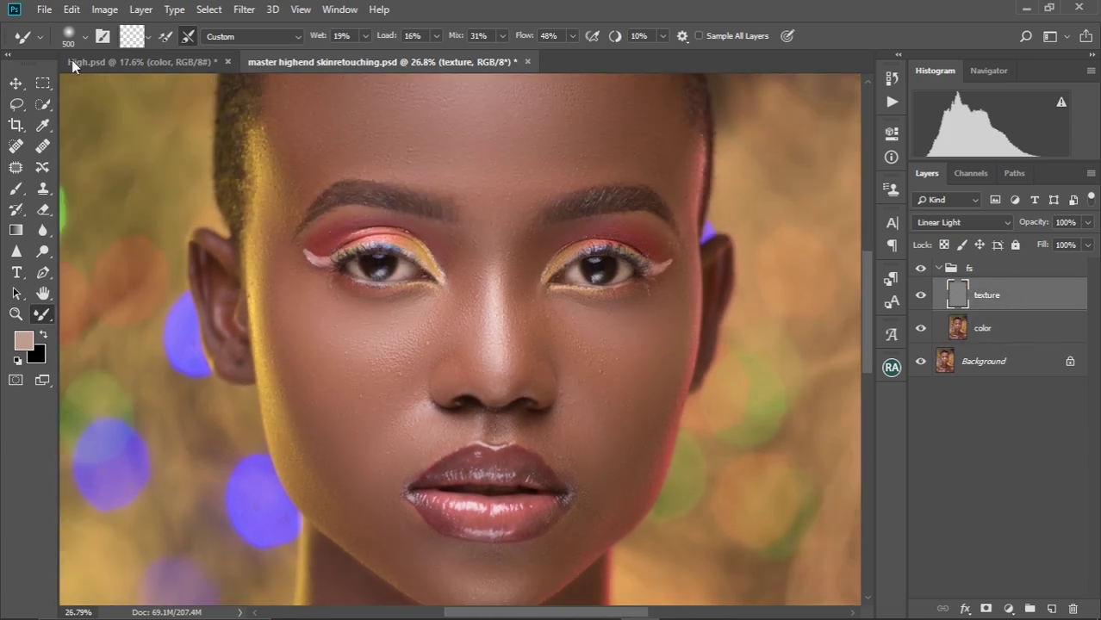
pyautogui.click(16, 147)
pyautogui.scroll(3, 403, 394)
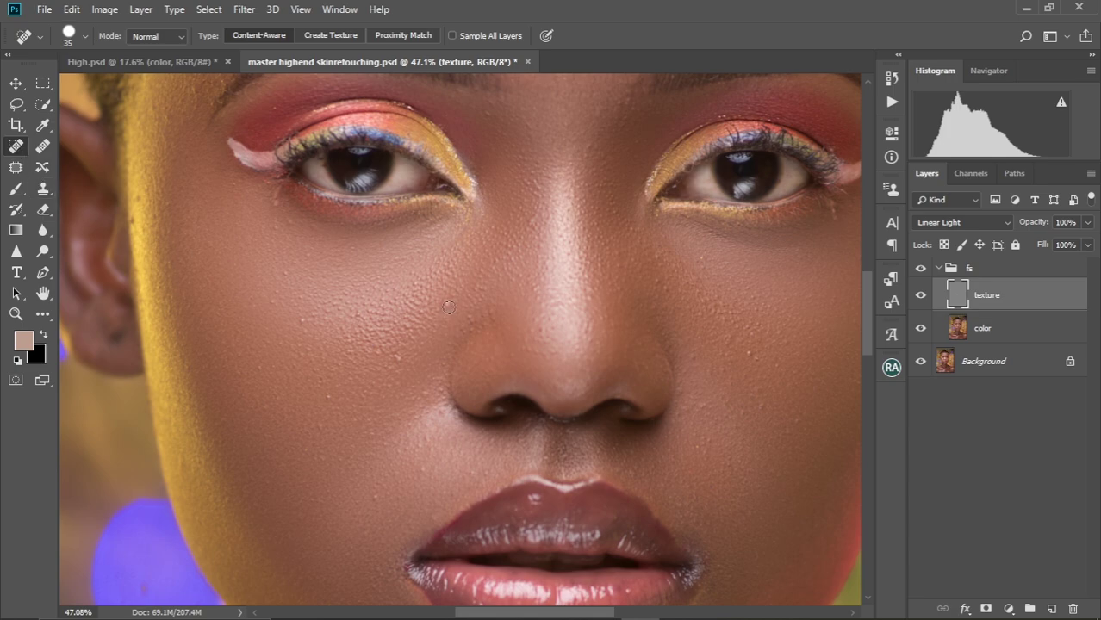
pyautogui.moveTo(444, 306); pyautogui.dragTo(449, 300)
pyautogui.click(439, 310)
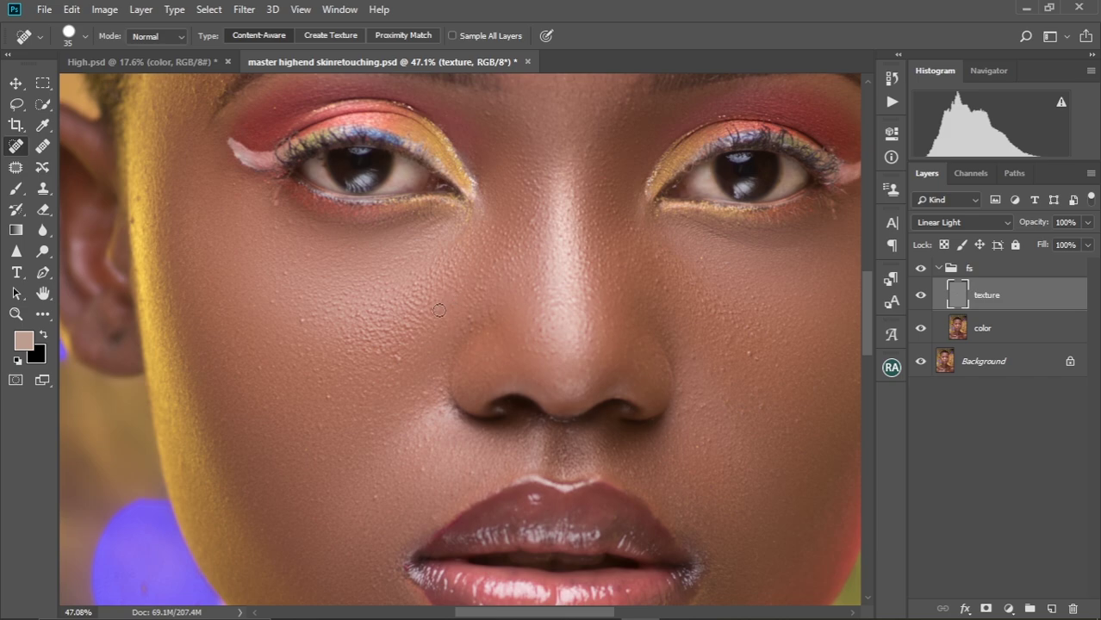
pyautogui.click(397, 361)
pyautogui.moveTo(370, 354); pyautogui.dragTo(355, 352)
pyautogui.click(302, 331)
# Heal the small marks at the outer corner of the eye on the yellow-lit side.
pyautogui.click(280, 217)
pyautogui.click(275, 228)
pyautogui.click(275, 196)
pyautogui.click(274, 194)
pyautogui.click(270, 193)
# Heal the raised bumps on the cheek below the eye on the yellow-lit side.
pyautogui.moveTo(304, 281)
pyautogui.mouseDown()
pyautogui.moveTo(310, 320)
pyautogui.moveTo(355, 310)
pyautogui.moveTo(308, 332)
pyautogui.moveTo(337, 318)
pyautogui.mouseUp()
pyautogui.click(349, 312)
pyautogui.click(378, 305)
pyautogui.moveTo(377, 288)
pyautogui.mouseDown()
pyautogui.moveTo(372, 336)
pyautogui.moveTo(341, 340)
pyautogui.moveTo(345, 352)
pyautogui.moveTo(369, 351)
pyautogui.moveTo(371, 334)
pyautogui.moveTo(356, 335)
pyautogui.moveTo(370, 318)
pyautogui.moveTo(363, 308)
pyautogui.moveTo(387, 342)
pyautogui.moveTo(419, 276)
pyautogui.mouseUp()
pyautogui.click(391, 333)
pyautogui.moveTo(405, 323); pyautogui.dragTo(392, 333)
# Heal the bumps along the nose bridge, beside the nose and on the lower yellow-lit cheek.
pyautogui.moveTo(534, 225); pyautogui.dragTo(530, 230)
pyautogui.click(519, 222)
pyautogui.moveTo(529, 181); pyautogui.dragTo(533, 200)
pyautogui.moveTo(466, 314)
pyautogui.mouseDown()
pyautogui.moveTo(425, 306)
pyautogui.moveTo(461, 328)
pyautogui.moveTo(423, 342)
pyautogui.mouseUp()
pyautogui.scroll(-3, 424, 305)
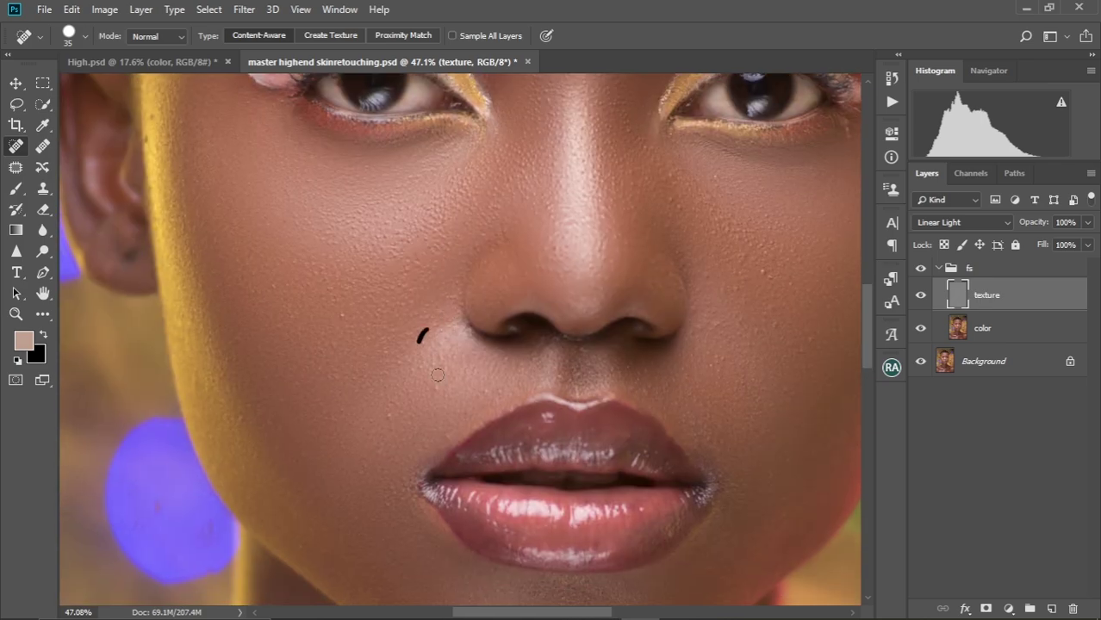
pyautogui.moveTo(337, 336); pyautogui.dragTo(328, 354)
# Heal the spots at the yellow-lit temple and on the upper forehead.
pyautogui.moveTo(241, 215); pyautogui.dragTo(348, 433)
pyautogui.moveTo(245, 266); pyautogui.dragTo(295, 344)
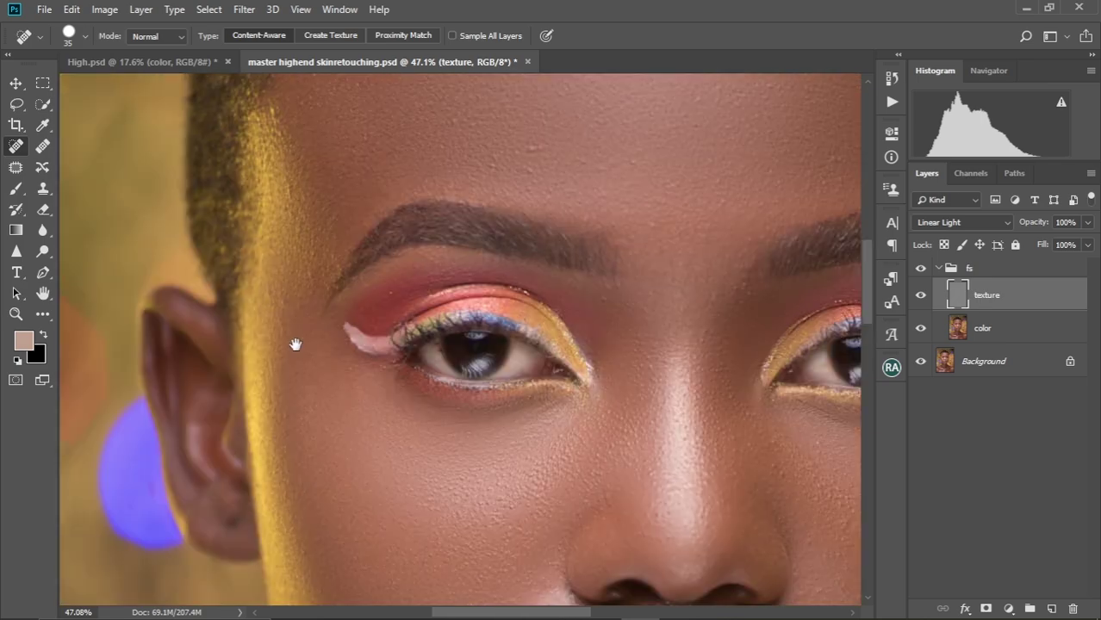
pyautogui.moveTo(286, 194); pyautogui.dragTo(291, 222)
pyautogui.moveTo(521, 182); pyautogui.dragTo(448, 268)
pyautogui.moveTo(454, 90); pyautogui.dragTo(429, 219)
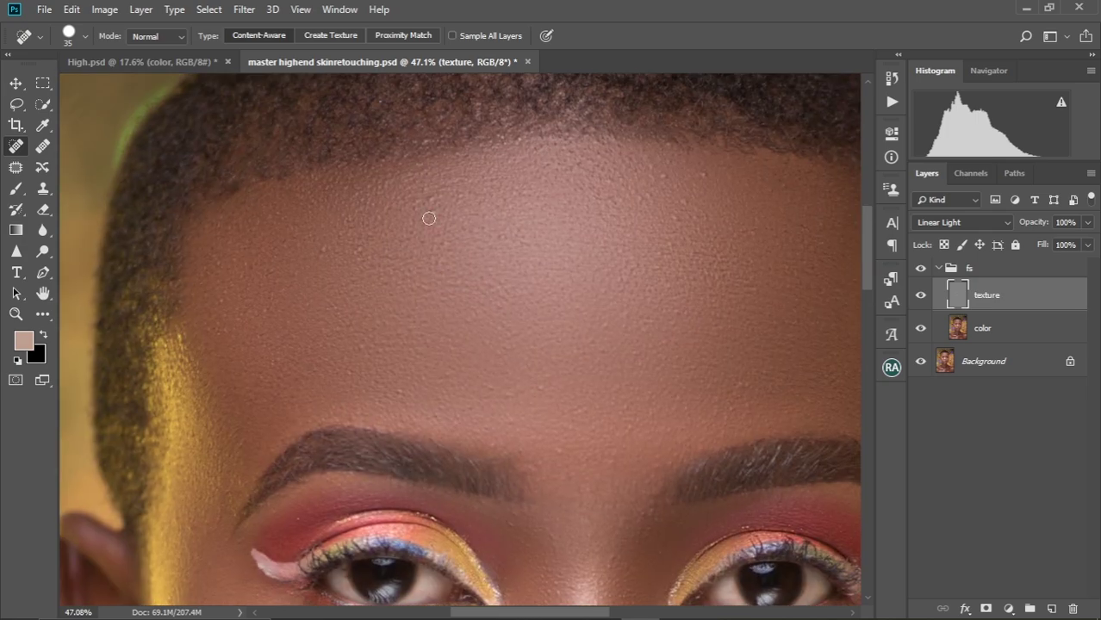
pyautogui.moveTo(328, 244); pyautogui.dragTo(317, 262)
pyautogui.moveTo(681, 189)
pyautogui.mouseDown()
pyautogui.moveTo(573, 220)
pyautogui.moveTo(589, 226)
pyautogui.moveTo(554, 258)
pyautogui.mouseUp()
pyautogui.click(544, 214)
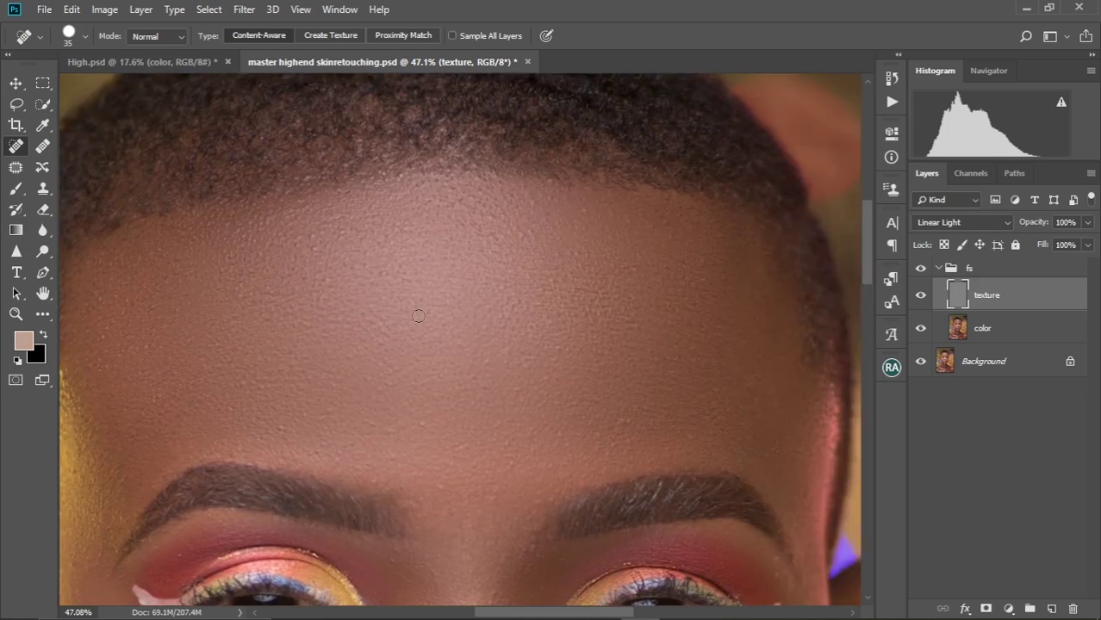
# Review the whole portrait and heal the remaining spots along the yellow-lit temple near the hairline.
pyautogui.hotkey('ctrl', '0')
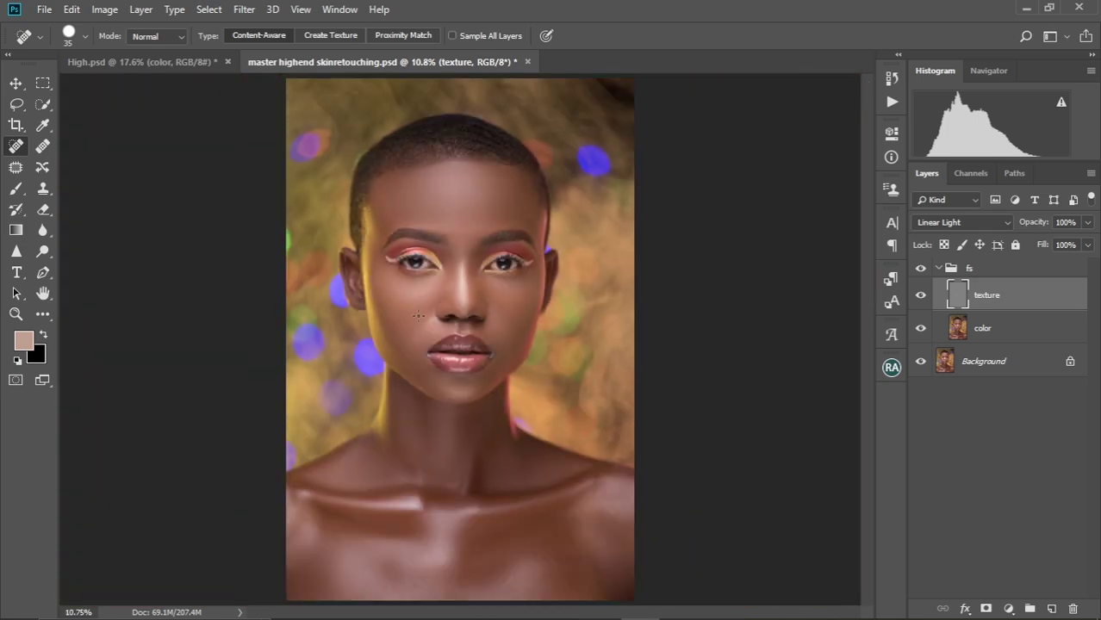
pyautogui.scroll(5, 427, 276)
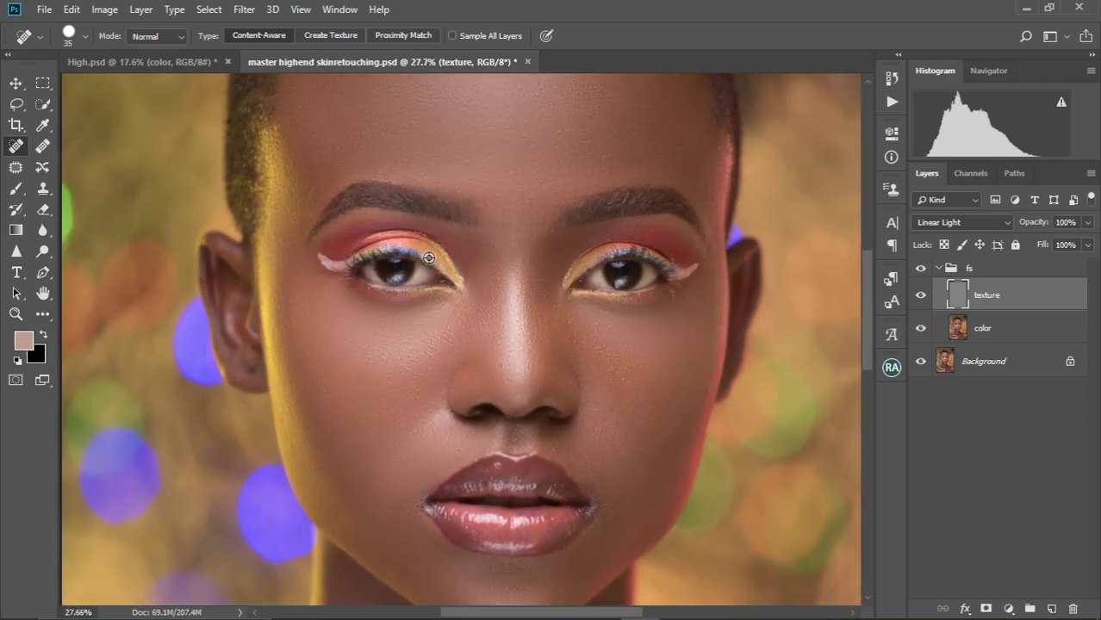
pyautogui.scroll(2, 428, 258)
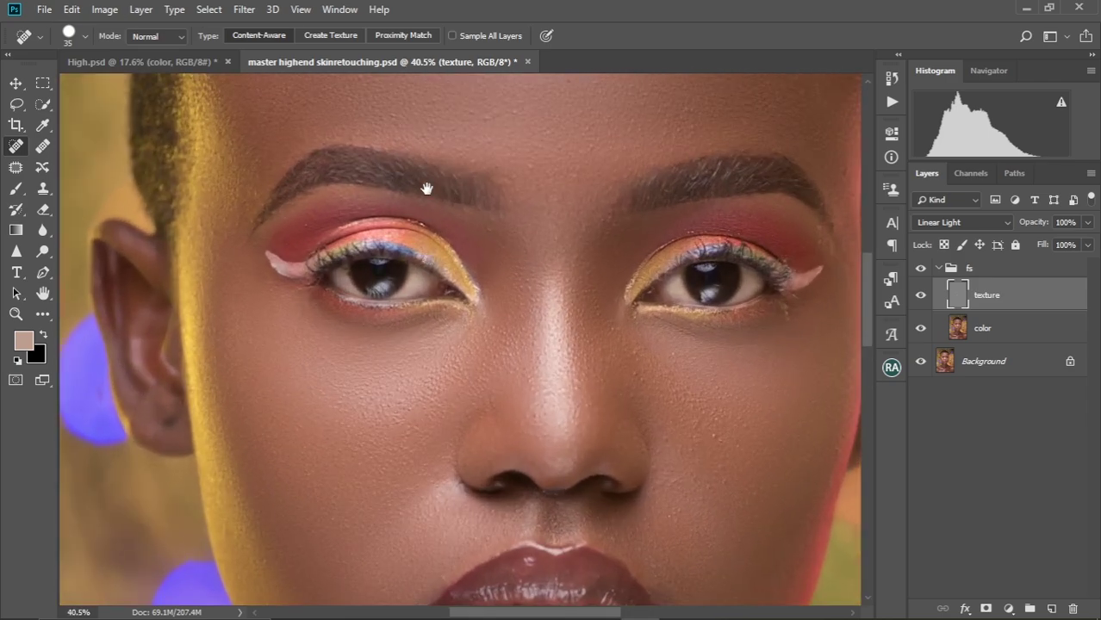
pyautogui.moveTo(426, 187); pyautogui.dragTo(480, 289)
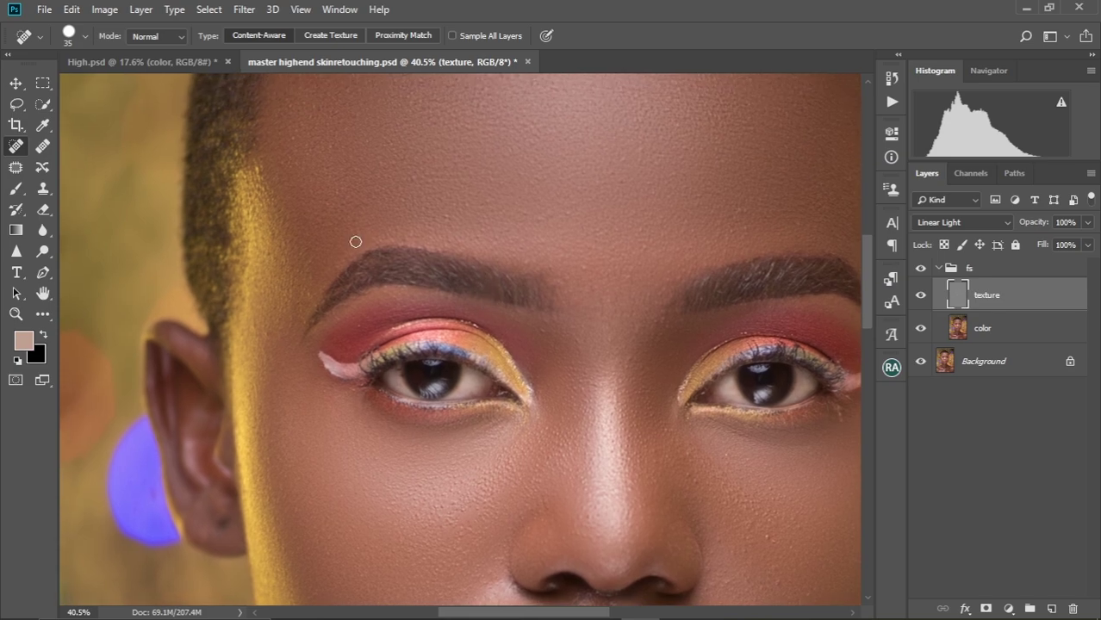
pyautogui.click(254, 216)
pyautogui.click(258, 226)
# Heal bumps above the eyebrow on the red-lit side, between the eyebrows, and on the cheek beside the nose.
pyautogui.moveTo(568, 307); pyautogui.dragTo(464, 273)
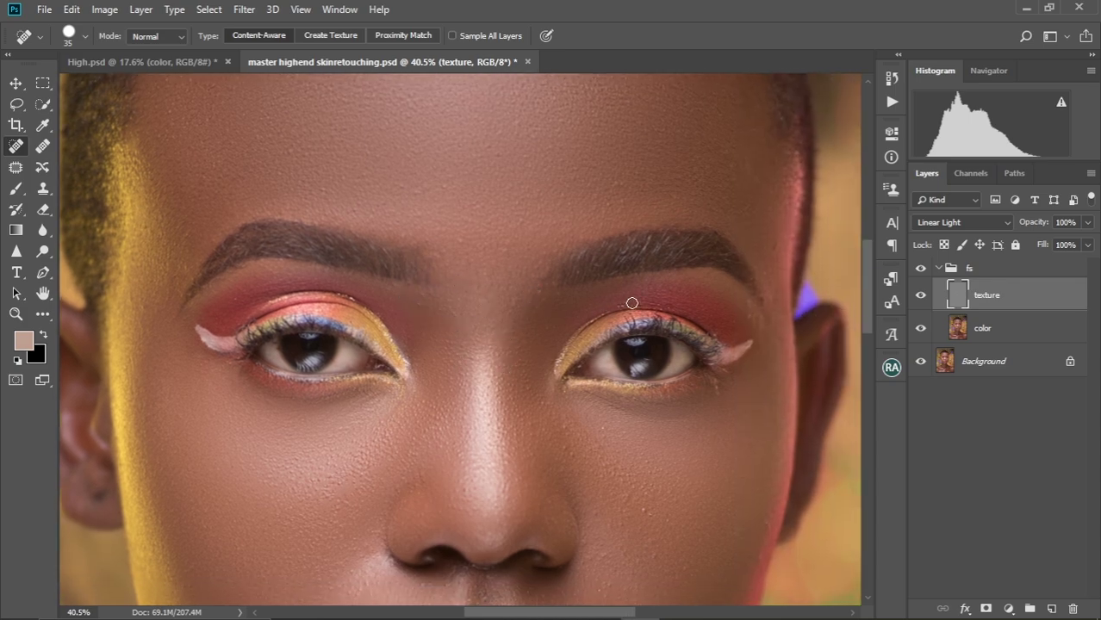
pyautogui.moveTo(627, 195); pyautogui.dragTo(596, 213)
pyautogui.moveTo(676, 191); pyautogui.dragTo(659, 199)
pyautogui.moveTo(444, 243); pyautogui.dragTo(466, 241)
pyautogui.scroll(-2, 573, 437)
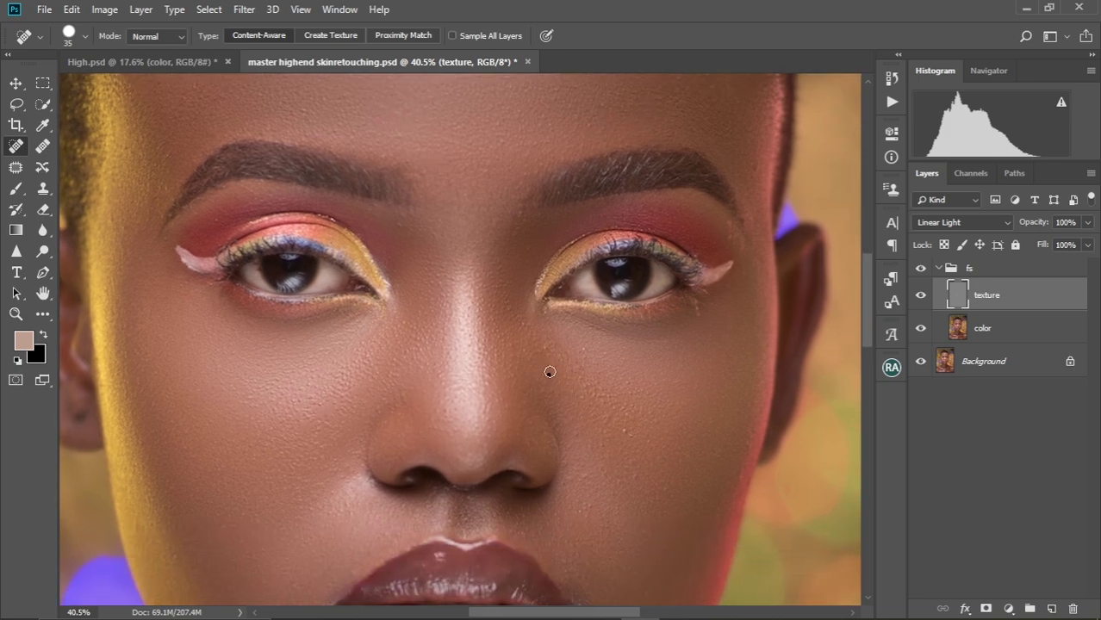
pyautogui.moveTo(535, 338)
pyautogui.mouseDown()
pyautogui.moveTo(546, 356)
pyautogui.moveTo(589, 361)
pyautogui.moveTo(589, 400)
pyautogui.moveTo(629, 441)
pyautogui.moveTo(637, 483)
pyautogui.moveTo(575, 484)
pyautogui.mouseUp()
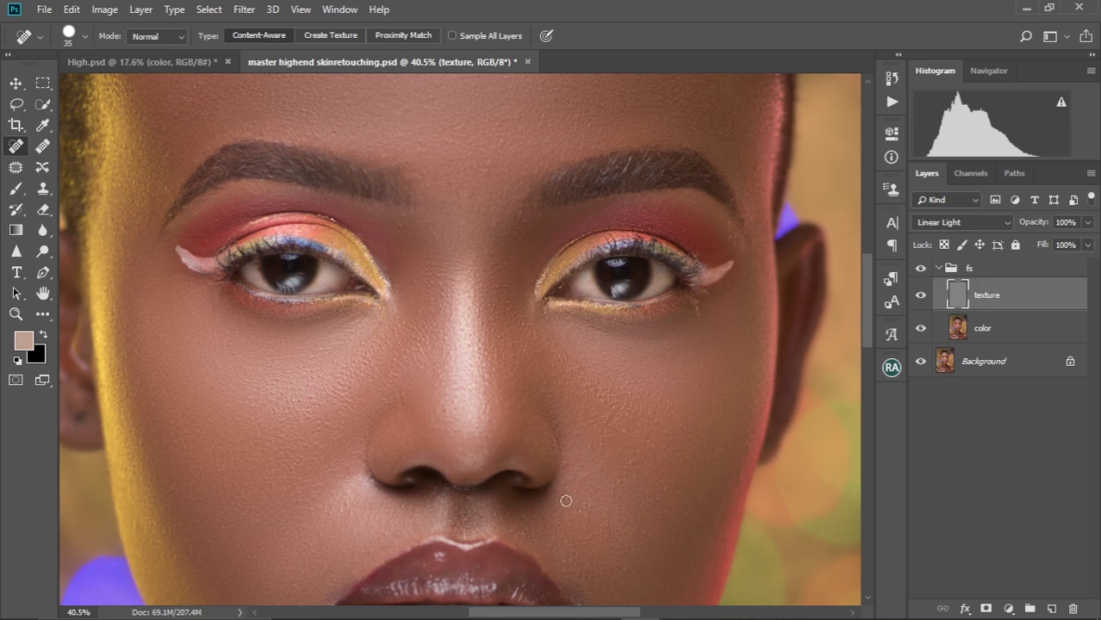